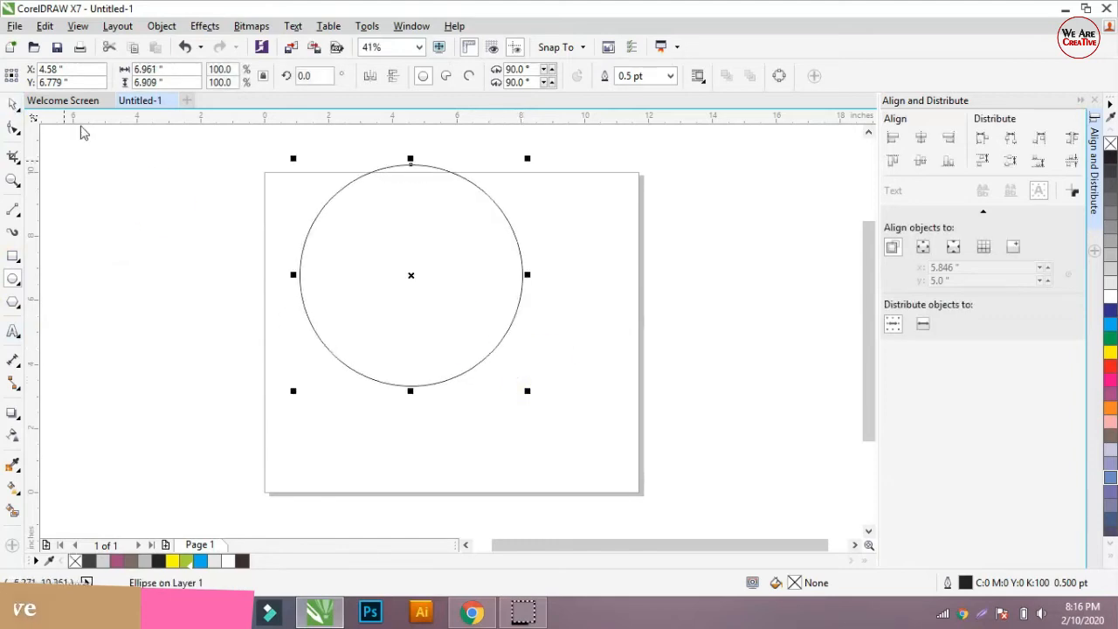
# Move the circle to the middle of the page and enlarge it to about 7.68 by 7.62 inches
pyautogui.moveTo(431, 224); pyautogui.dragTo(466, 283)
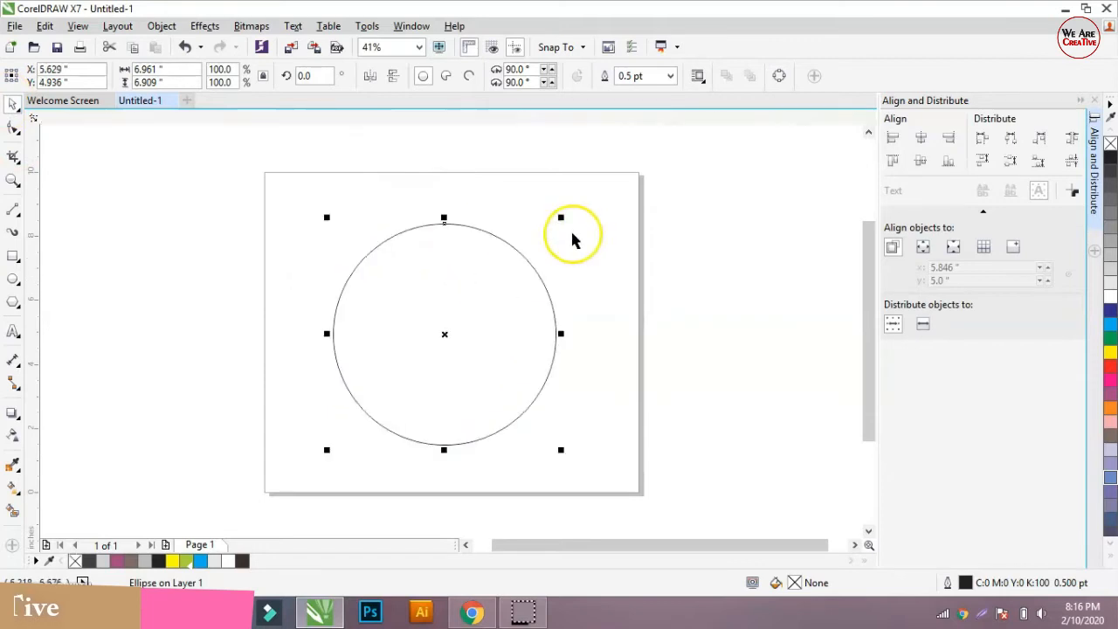
pyautogui.moveTo(562, 217); pyautogui.dragTo(573, 207)
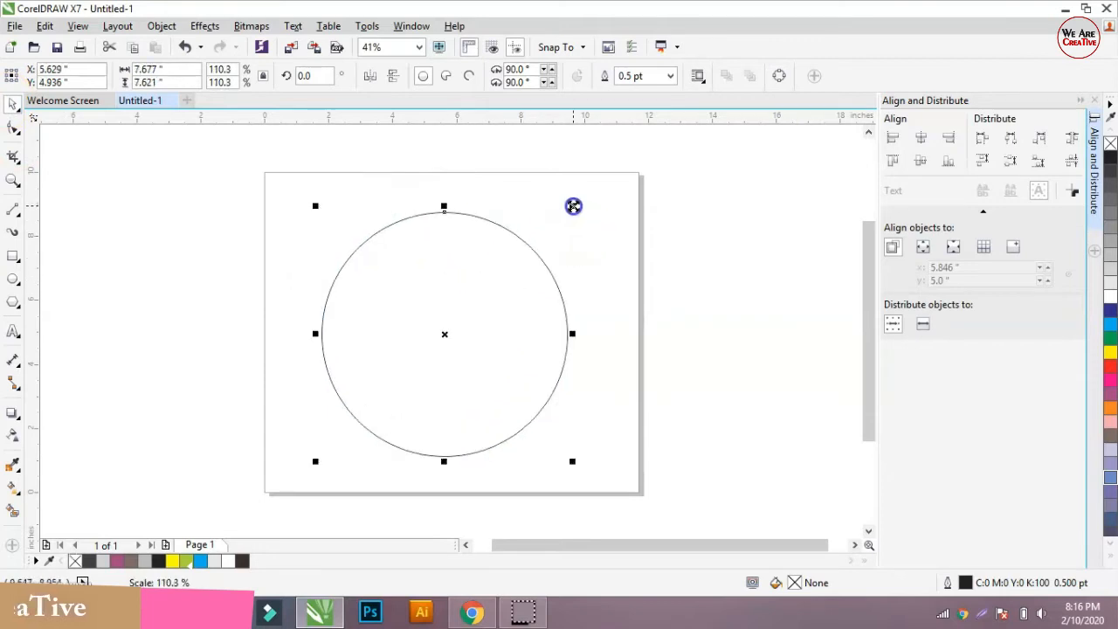
pyautogui.click(611, 219)
pyautogui.moveTo(467, 250); pyautogui.dragTo(474, 242)
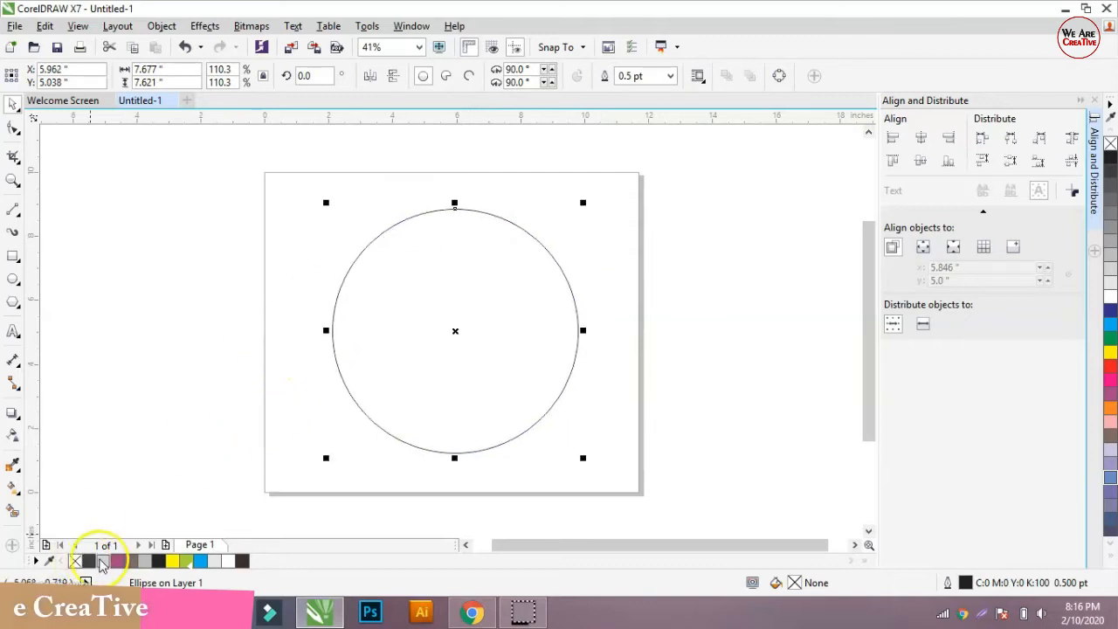
# Fill the circle with 20% Black and remove its outline
pyautogui.click(102, 562)
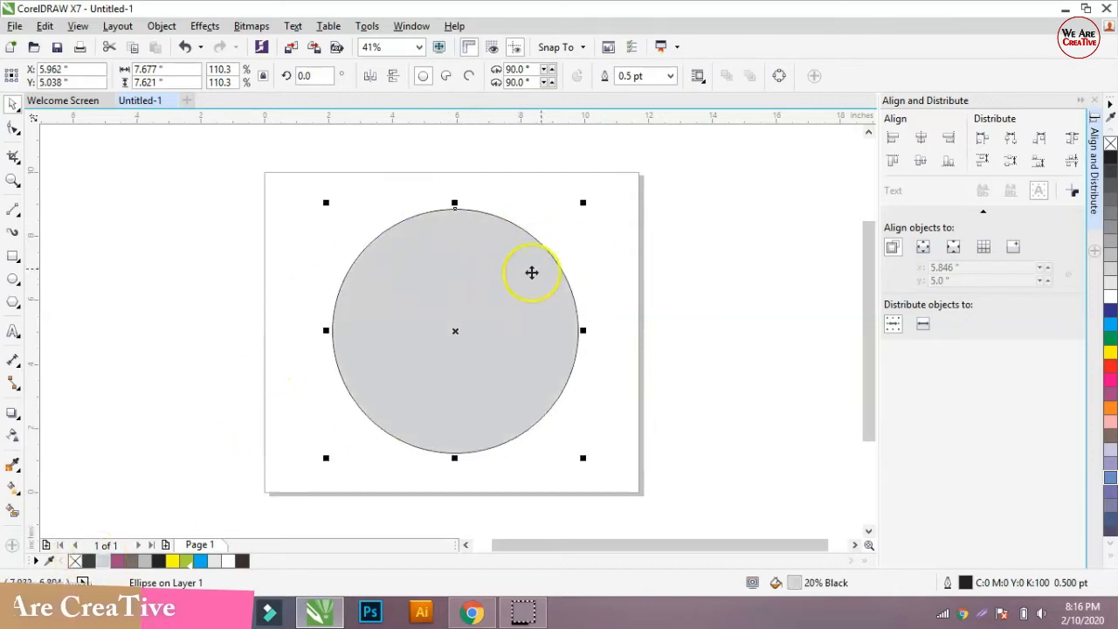
pyautogui.rightClick(1111, 142)
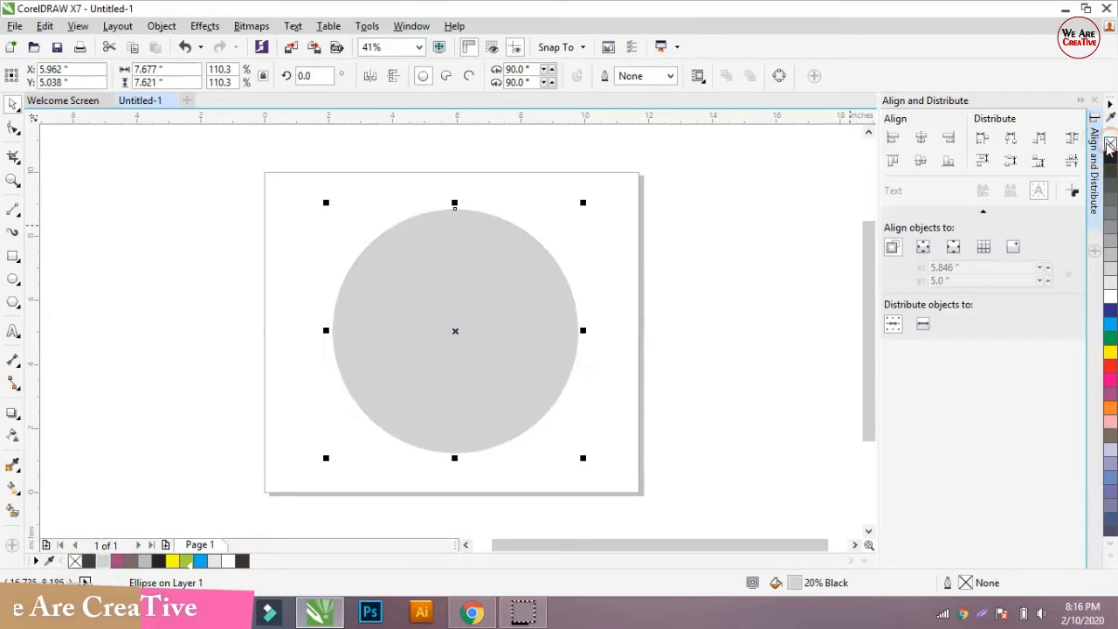
pyautogui.click(670, 253)
# Duplicate the grey circle concentrically at about 7.12 by 7.06 inches and fill the copy dark brown
pyautogui.click(477, 253)
pyautogui.moveTo(581, 205); pyautogui.dragTo(572, 214)
pyautogui.rightClick(572, 215)
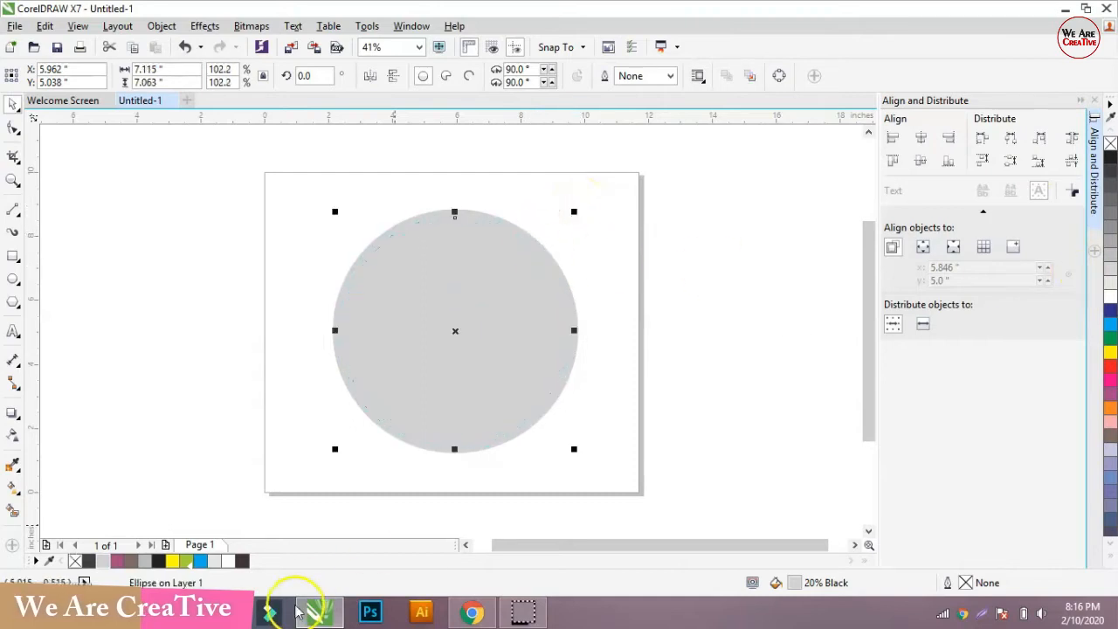
pyautogui.click(241, 562)
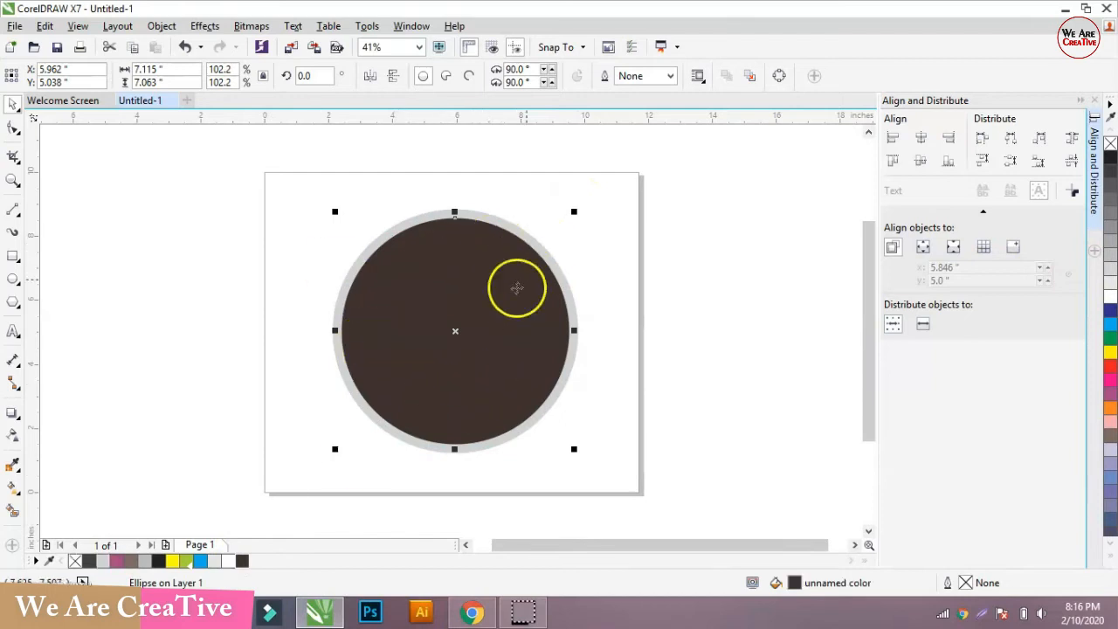
pyautogui.click(532, 242)
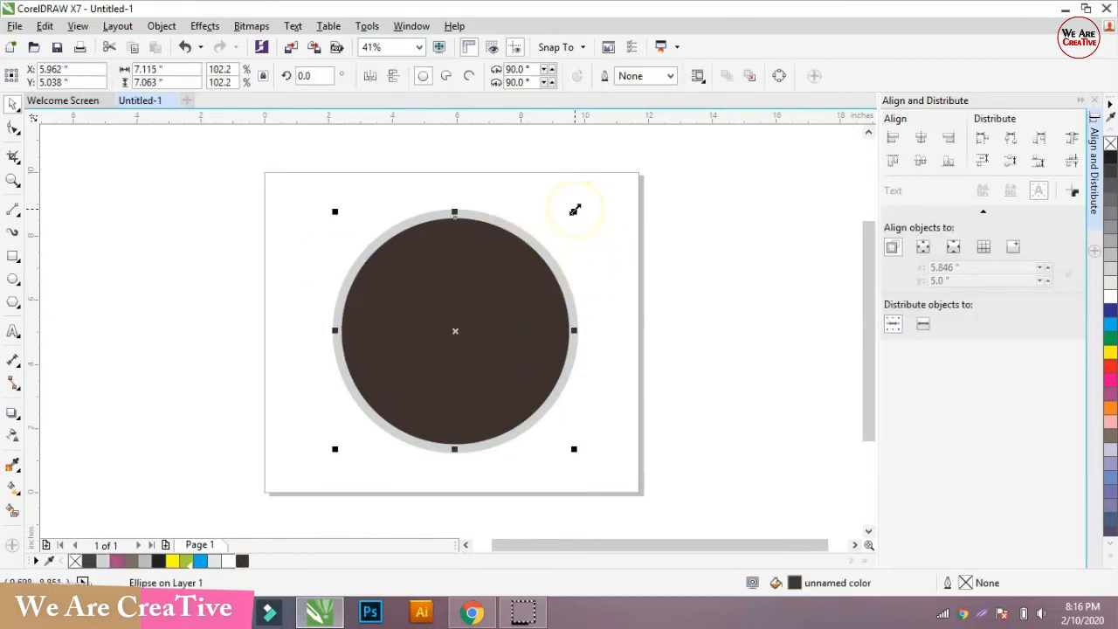
# Duplicate the brown circle concentrically at about 4.38 by 4.35 inches and give the copy a black hairline outline with no fill
pyautogui.moveTo(572, 210); pyautogui.dragTo(557, 254)
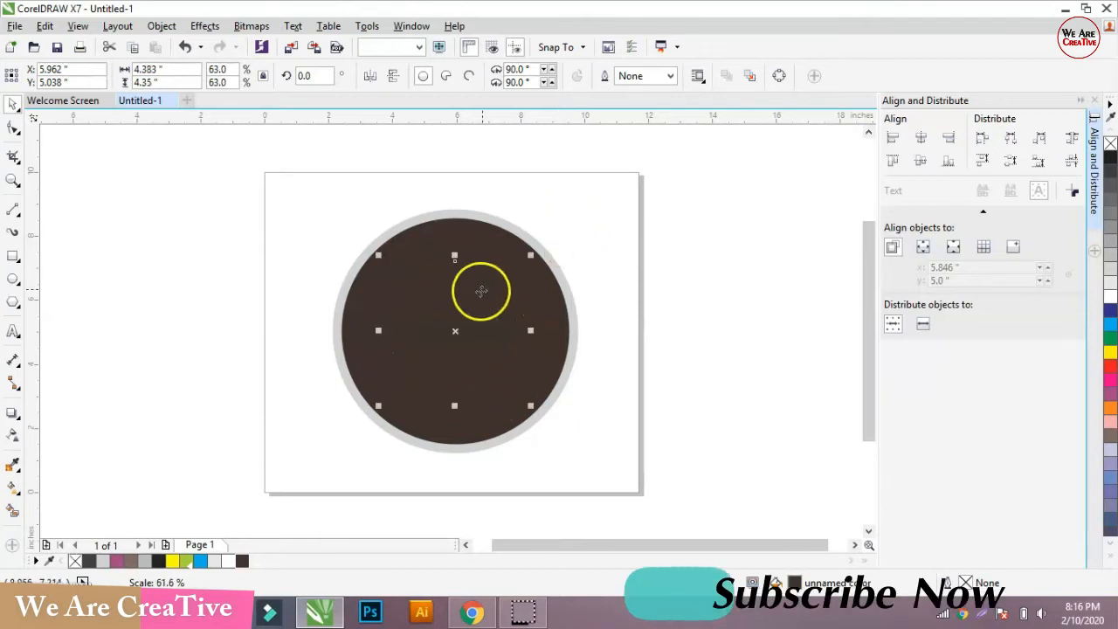
pyautogui.click(1109, 297)
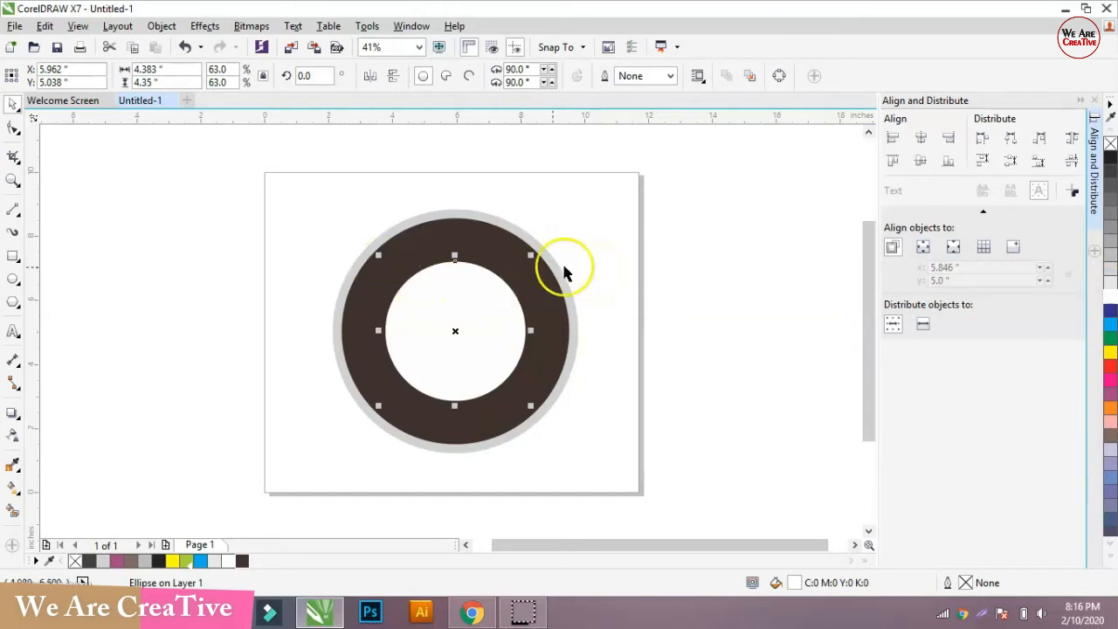
pyautogui.rightClick(1109, 160)
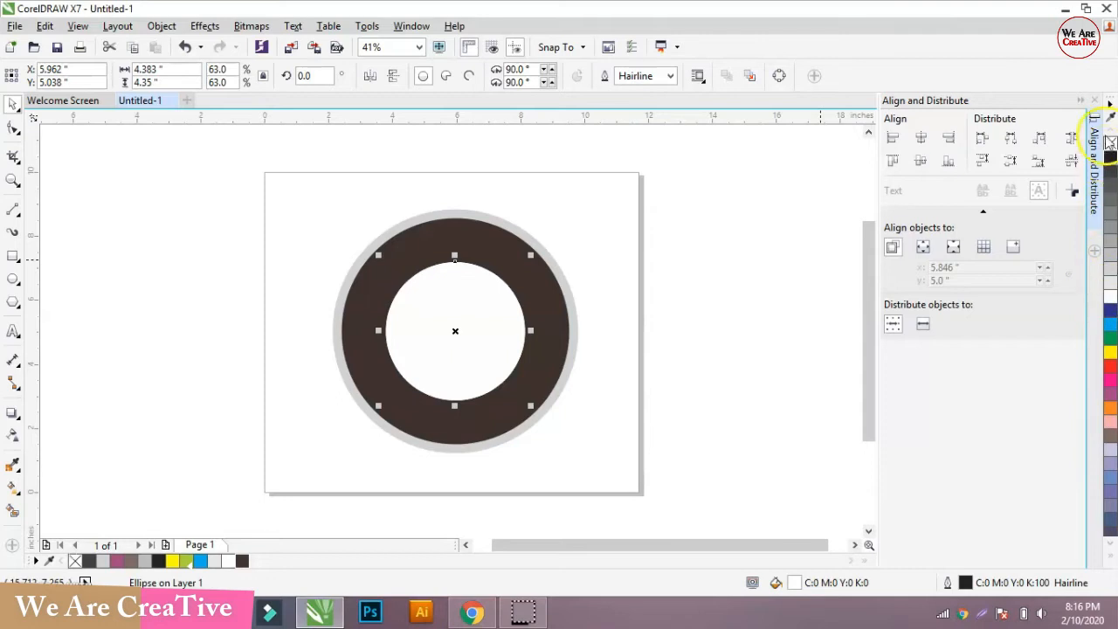
pyautogui.click(1110, 144)
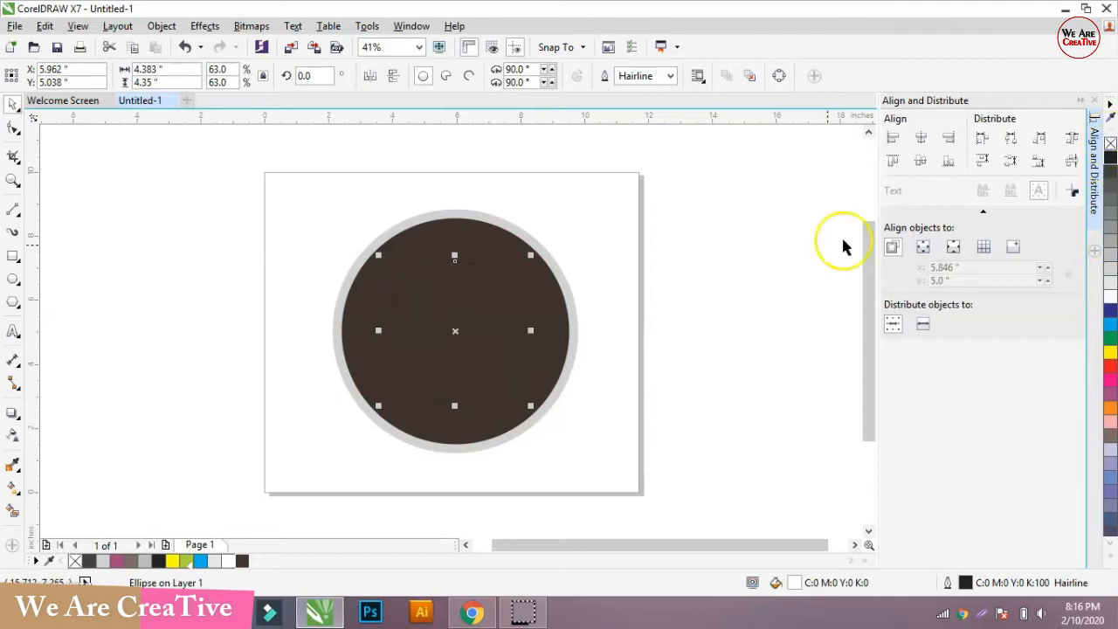
# Select all three circles and align their centers horizontally
pyautogui.click(684, 307)
pyautogui.moveTo(275, 173); pyautogui.dragTo(607, 472)
pyautogui.click(921, 138)
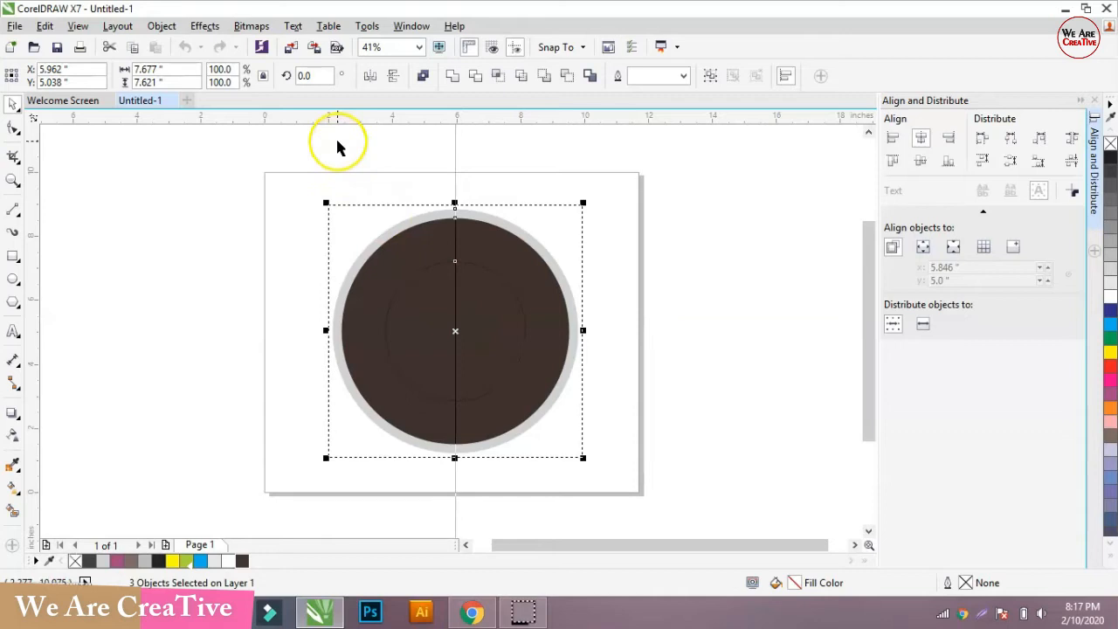
# Add one horizontal and one vertical guideline across the middle of the circles
pyautogui.moveTo(233, 117); pyautogui.dragTo(233, 341)
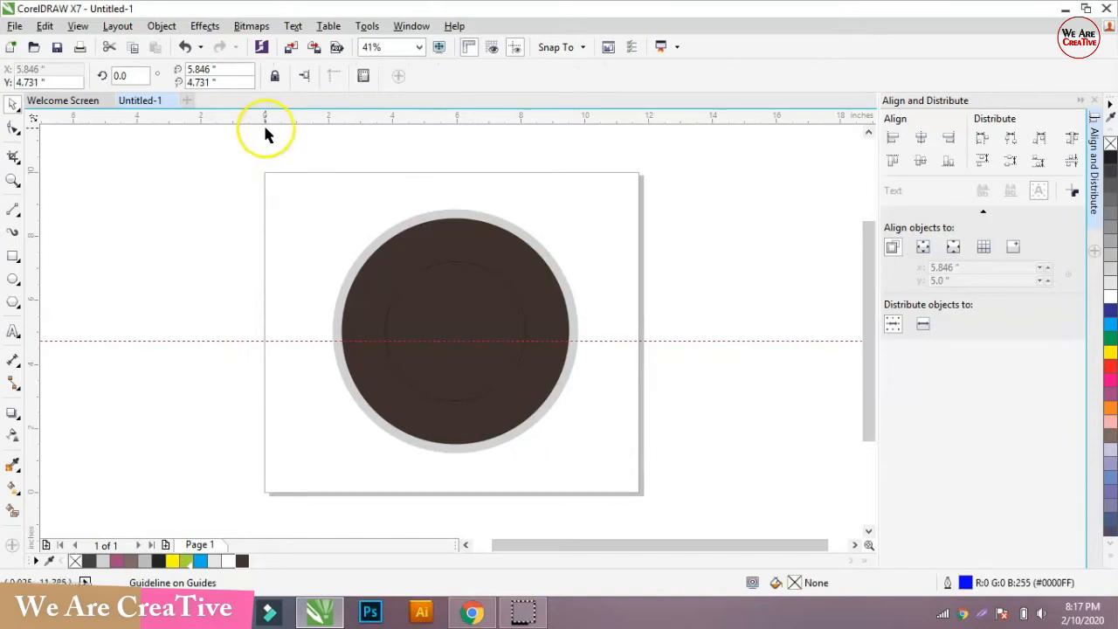
pyautogui.moveTo(40, 253); pyautogui.dragTo(262, 254)
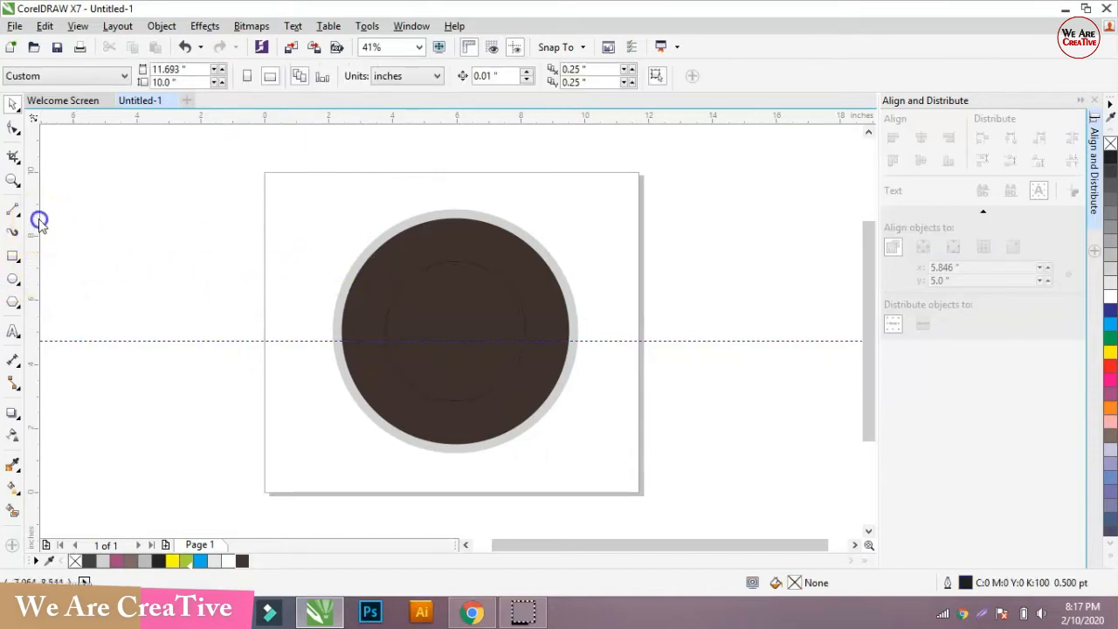
pyautogui.click(461, 260)
# Shift the horizontal and vertical guidelines so that they cross at the circles' common center
pyautogui.moveTo(262, 163); pyautogui.dragTo(634, 463)
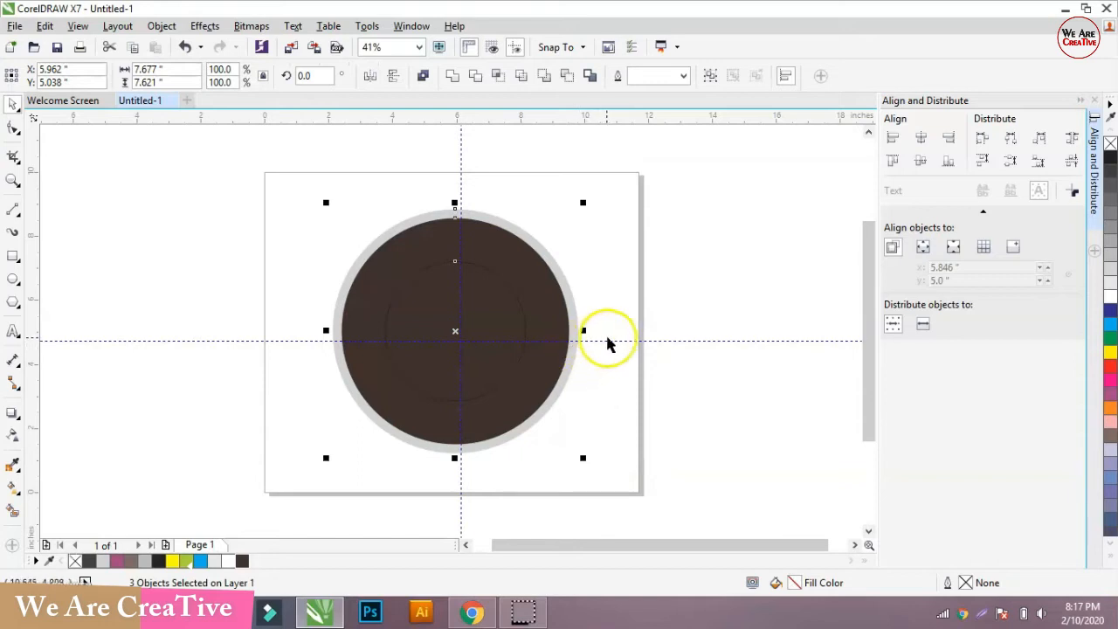
pyautogui.moveTo(609, 340); pyautogui.dragTo(609, 330)
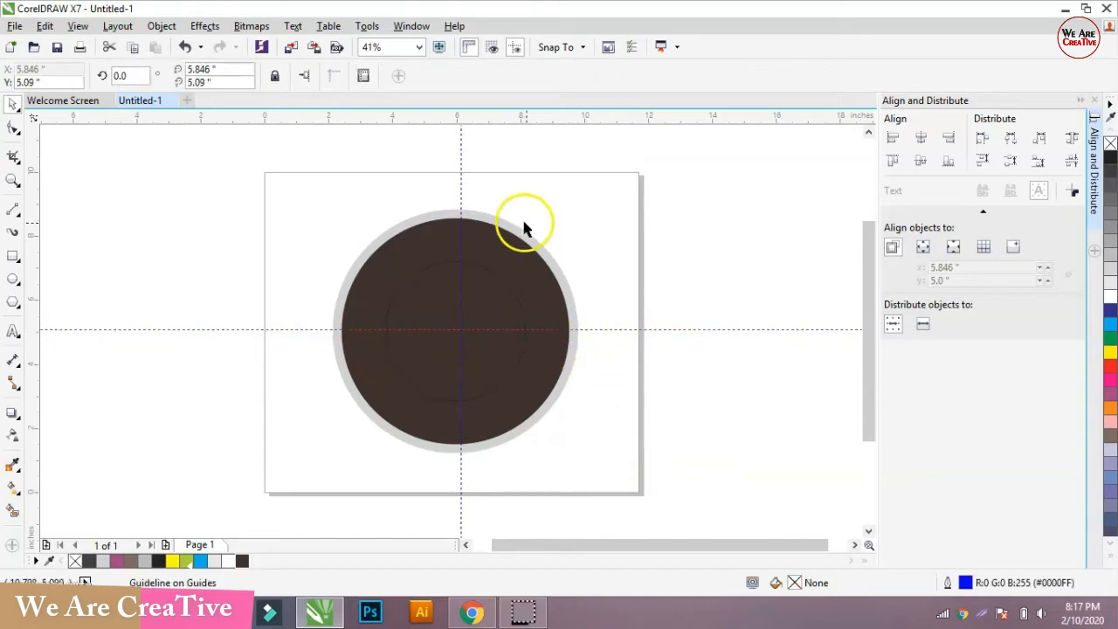
pyautogui.moveTo(454, 192); pyautogui.dragTo(454, 200)
pyautogui.moveTo(262, 180); pyautogui.dragTo(602, 467)
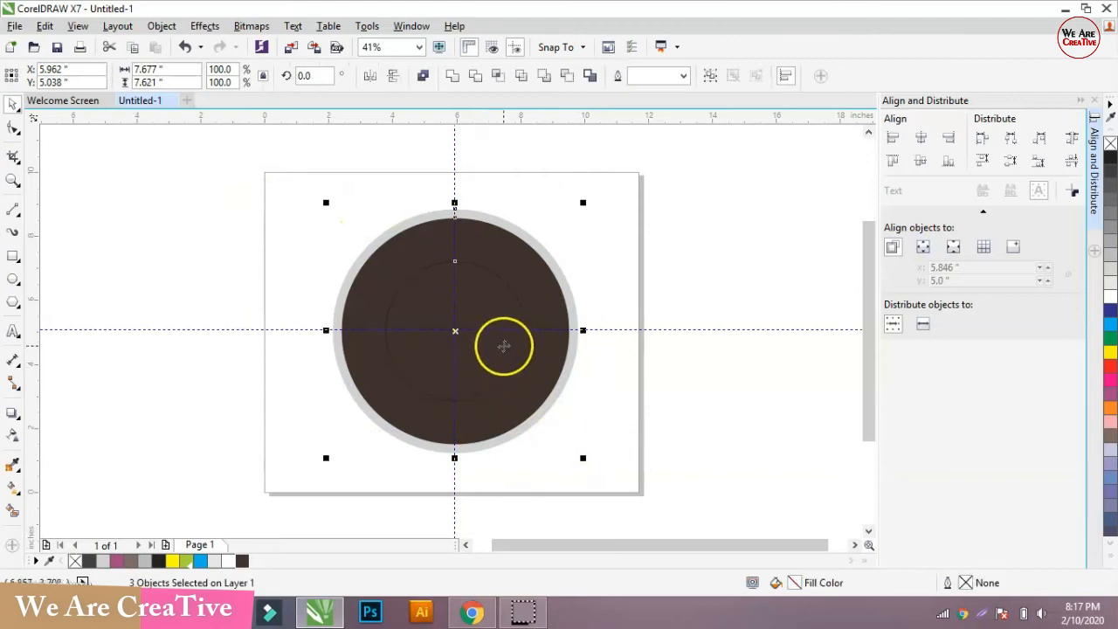
pyautogui.scroll(3, 504, 346)
pyautogui.scroll(-4, 504, 346)
pyautogui.click(617, 294)
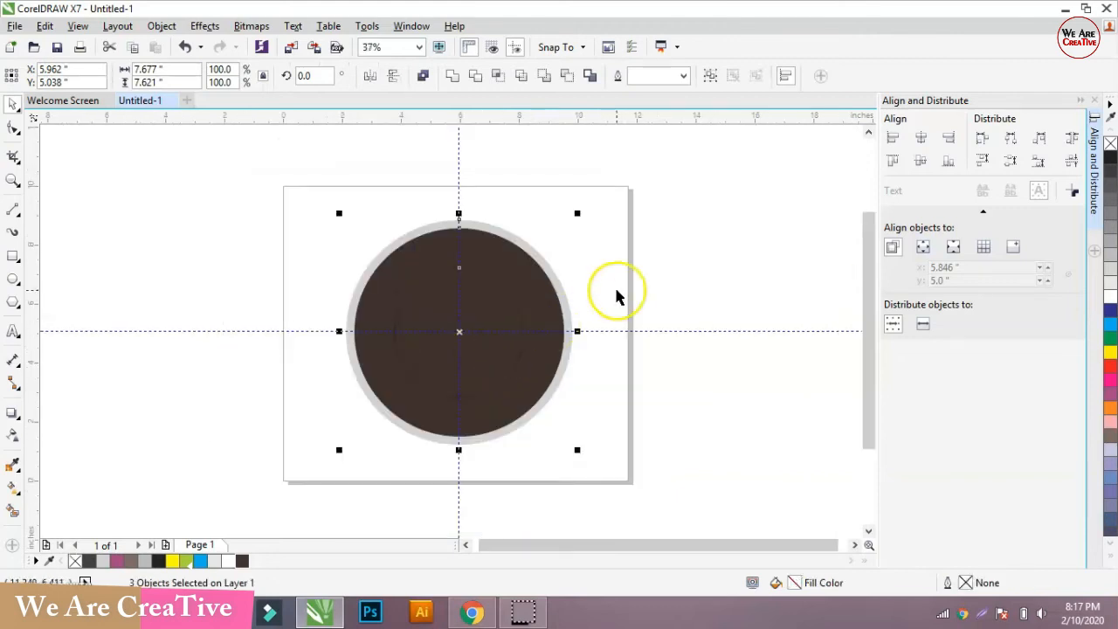
# Draw a straight line about 5.07 inches long down the vertical guideline, extending past the inner circle at both ends
pyautogui.click(13, 212)
pyautogui.scroll(3, 466, 341)
pyautogui.scroll(-1, 464, 340)
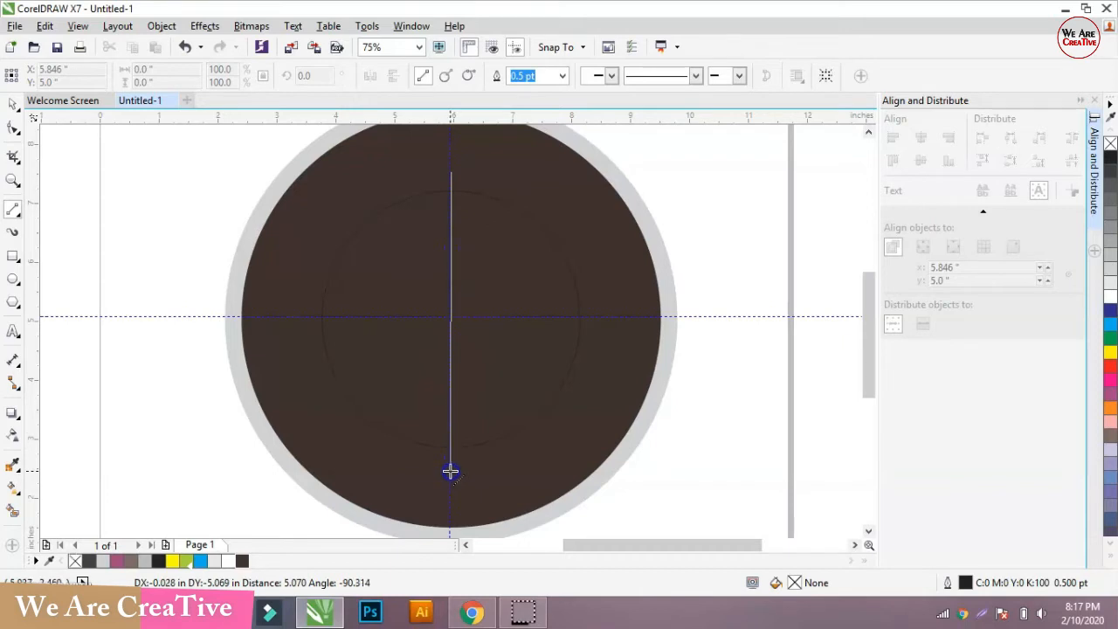
pyautogui.click(449, 471)
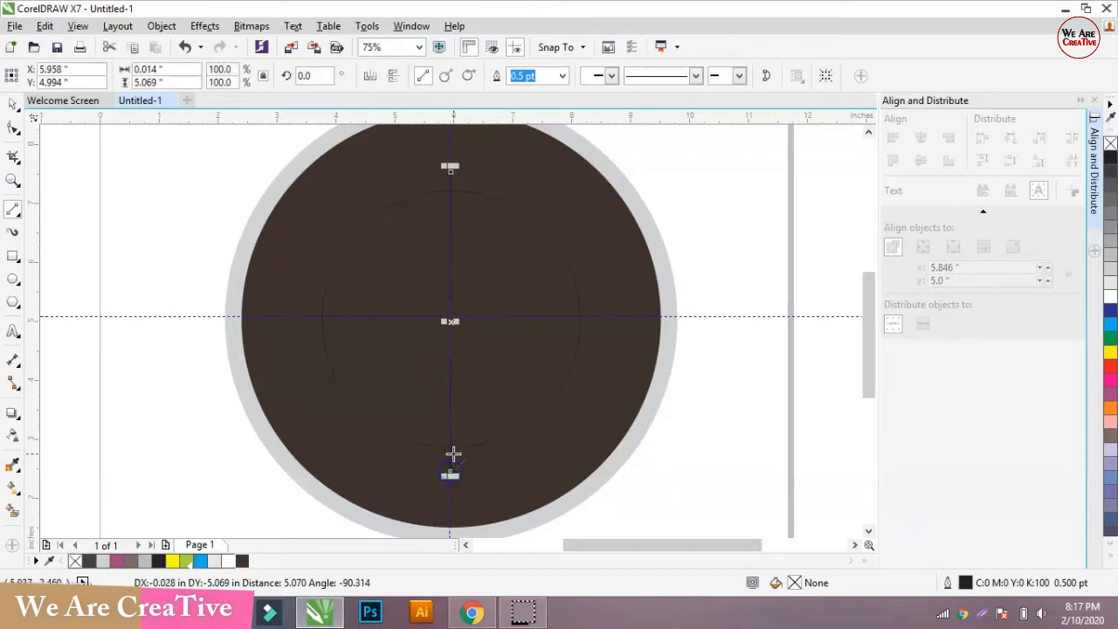
pyautogui.click(313, 318)
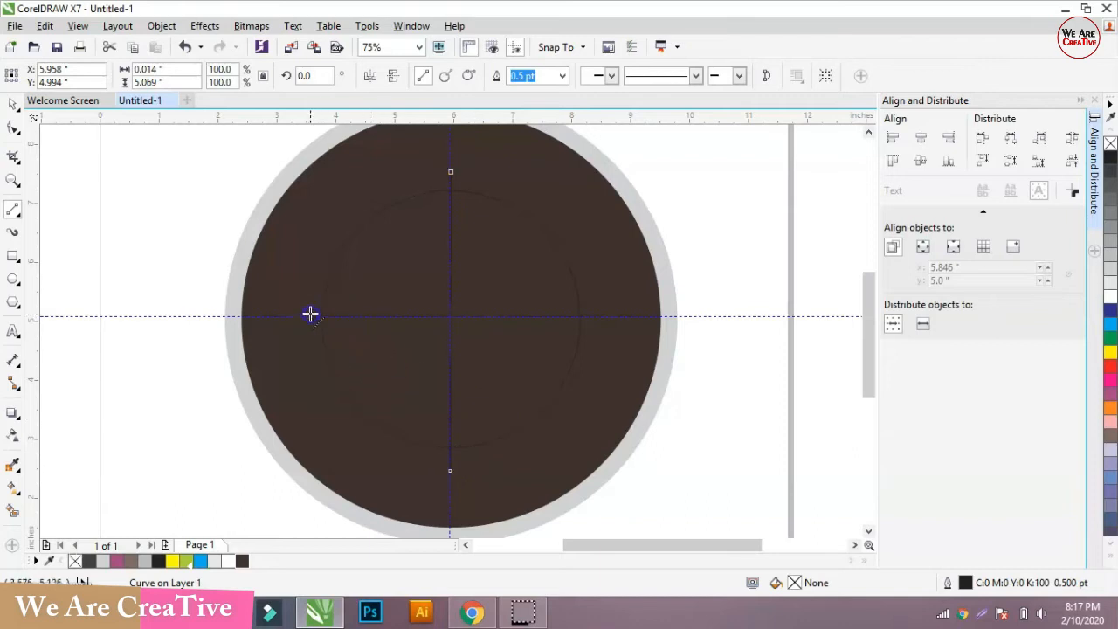
pyautogui.click(633, 316)
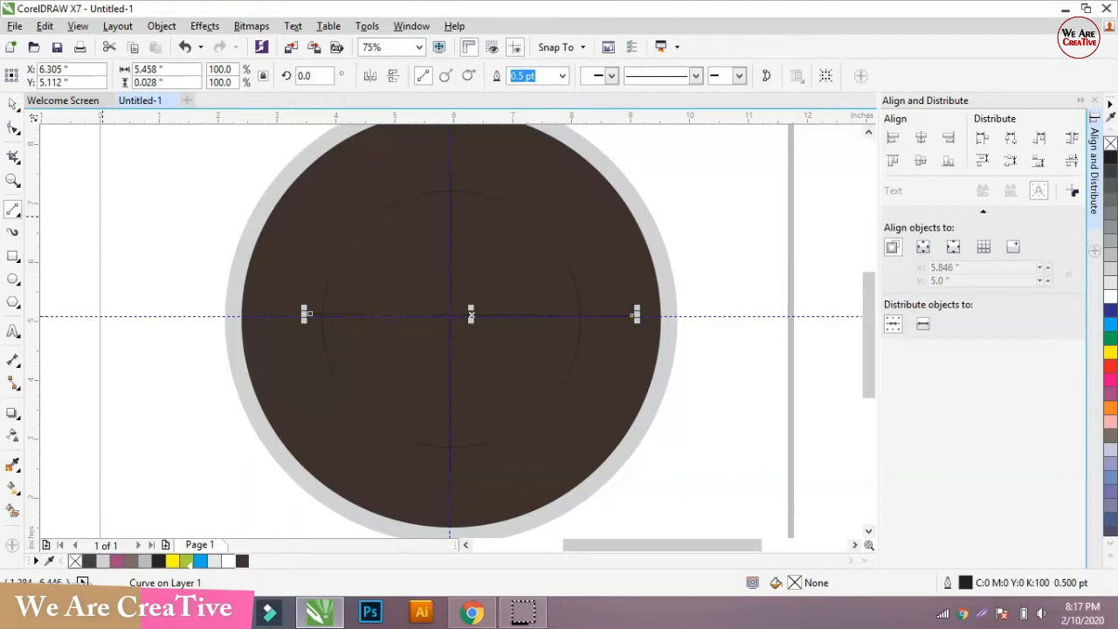
pyautogui.click(12, 106)
pyautogui.click(331, 225)
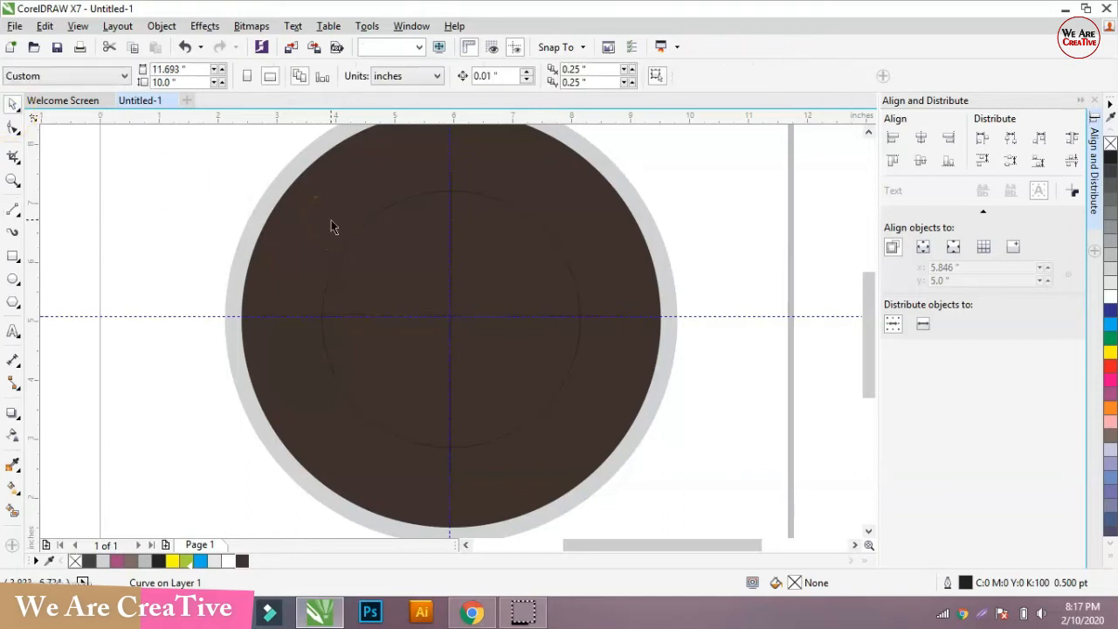
pyautogui.click(331, 220)
pyautogui.click(352, 316)
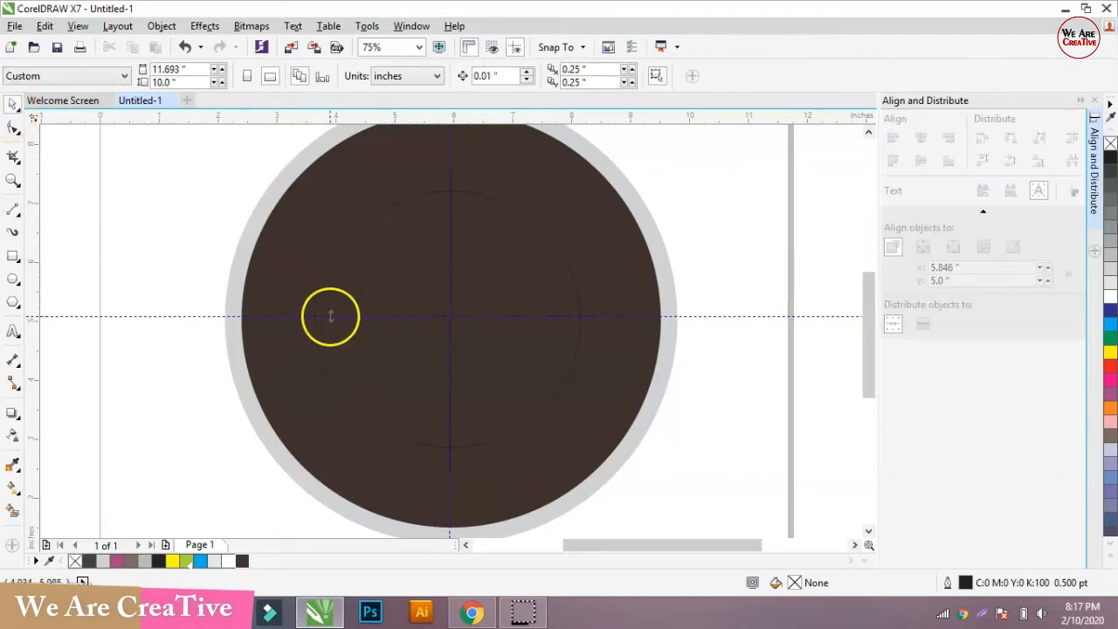
# Draw a level line about 5.08 inches long on the horizontal guideline, crossing the whole inner circle
pyautogui.click(13, 209)
pyautogui.moveTo(298, 314); pyautogui.dragTo(320, 317)
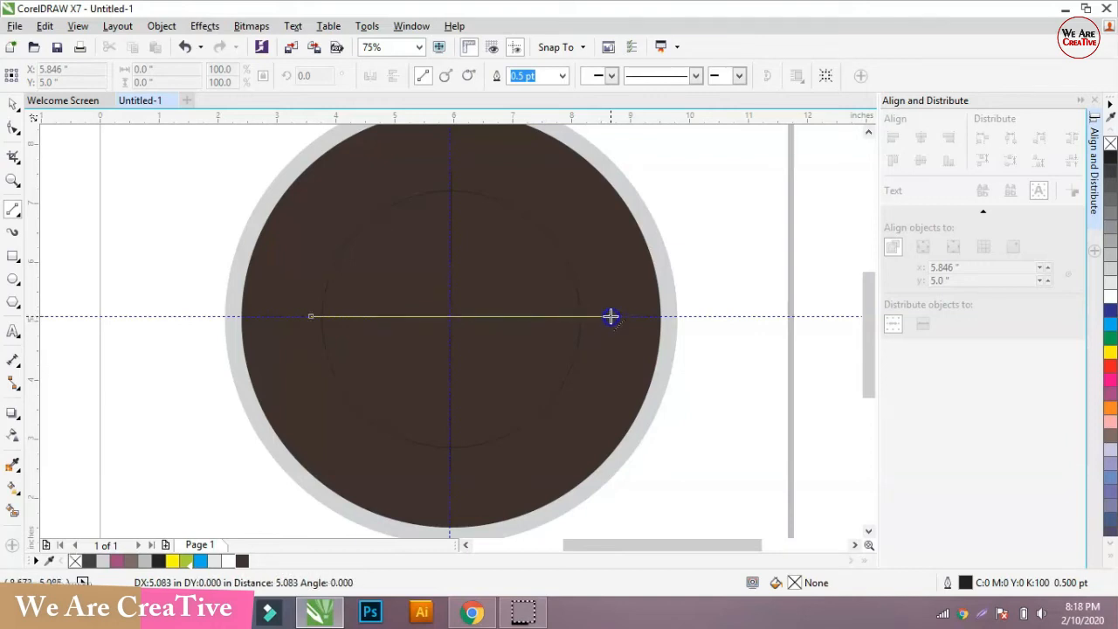
pyautogui.click(615, 316)
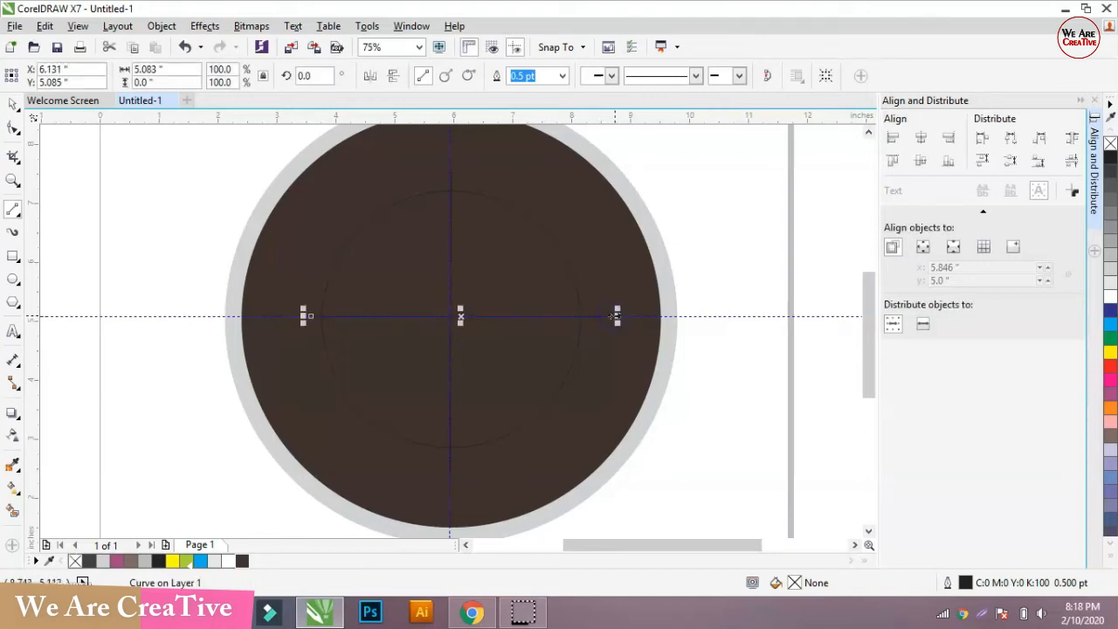
pyautogui.click(10, 102)
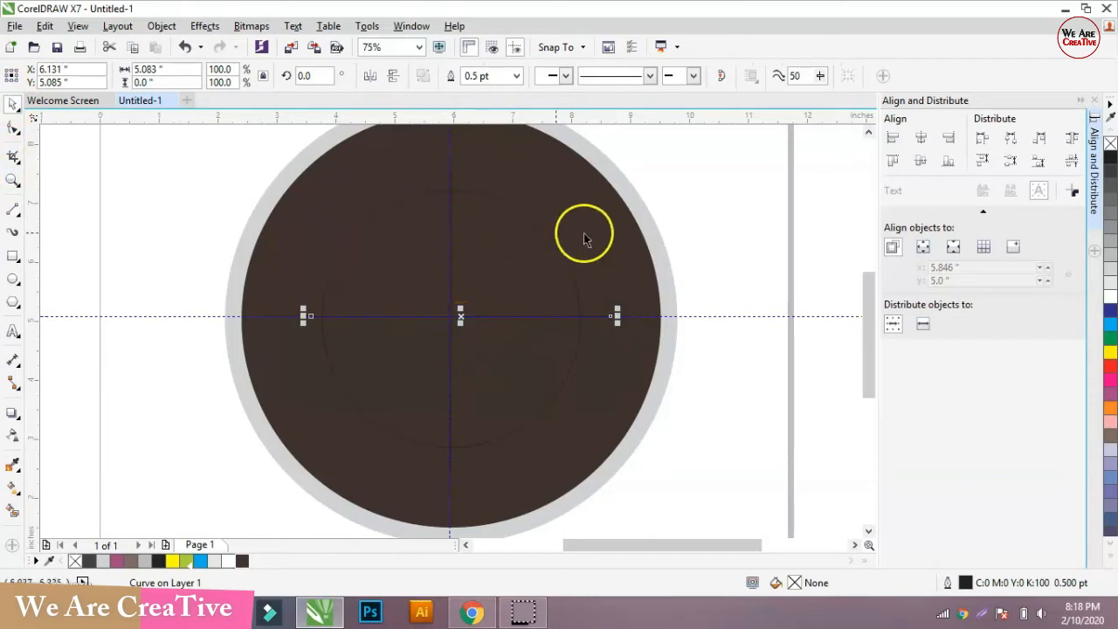
# Delete the horizontal and vertical guidelines
pyautogui.click(723, 316)
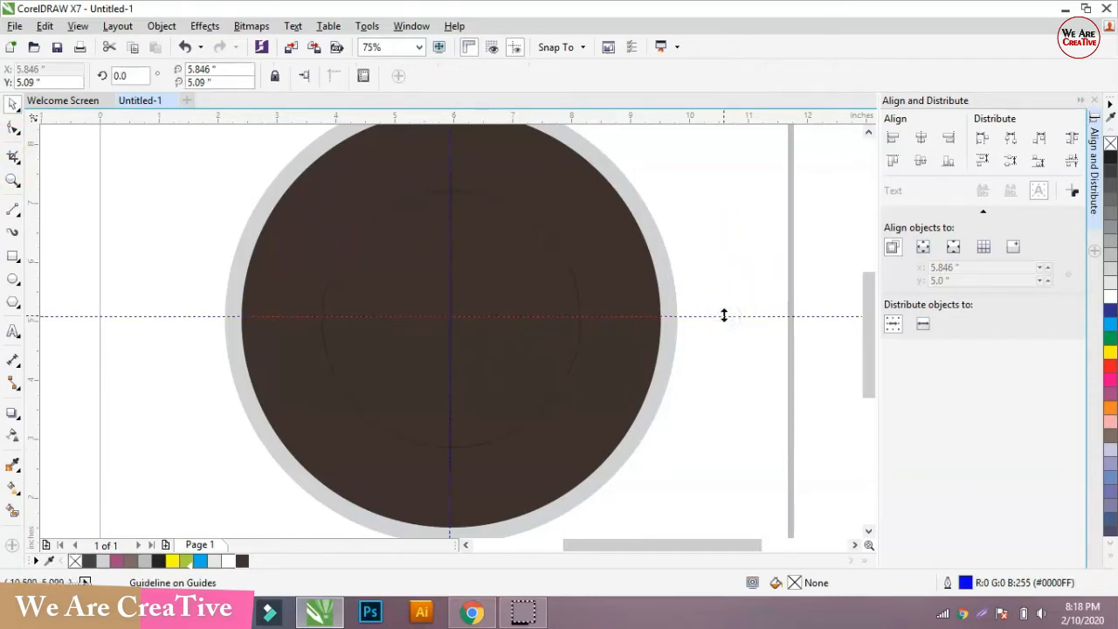
pyautogui.press('Delete')
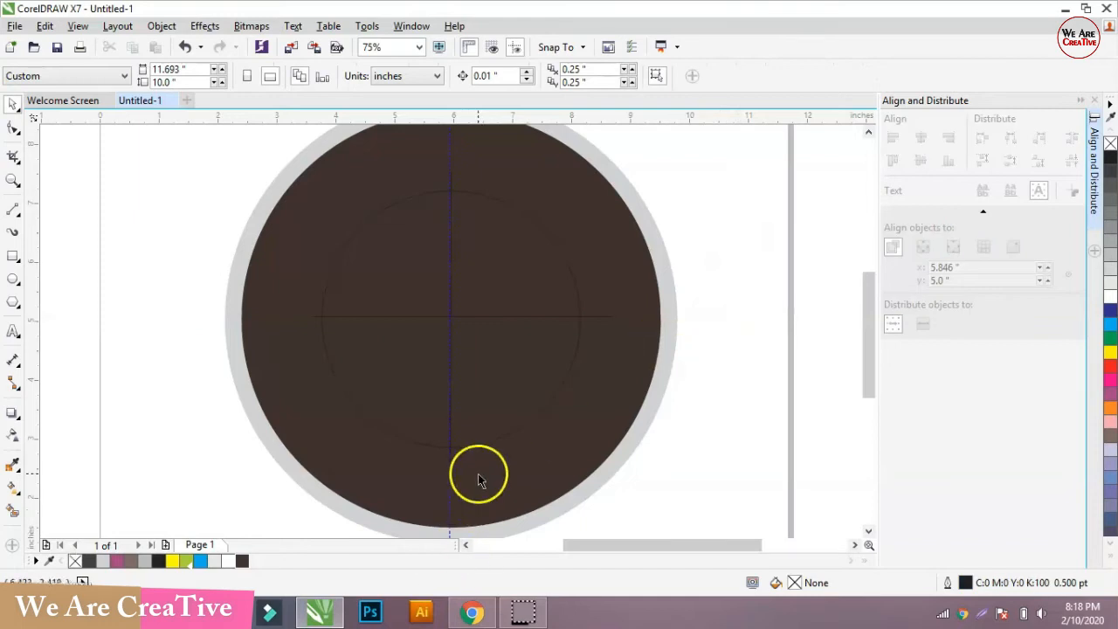
pyautogui.scroll(-4, 479, 474)
pyautogui.click(472, 335)
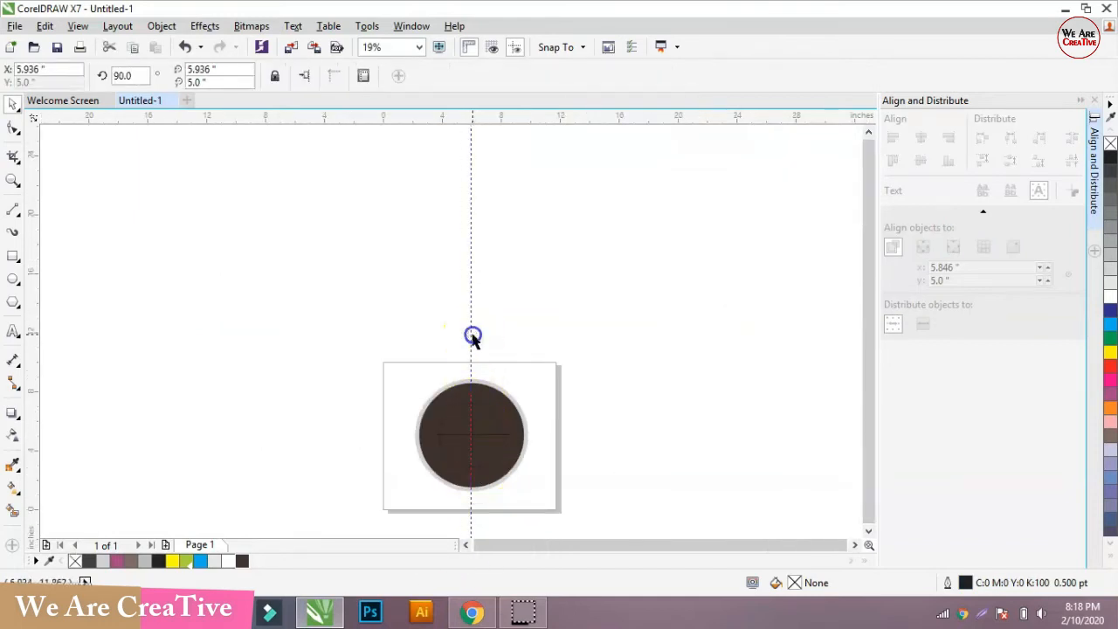
pyautogui.press('Delete')
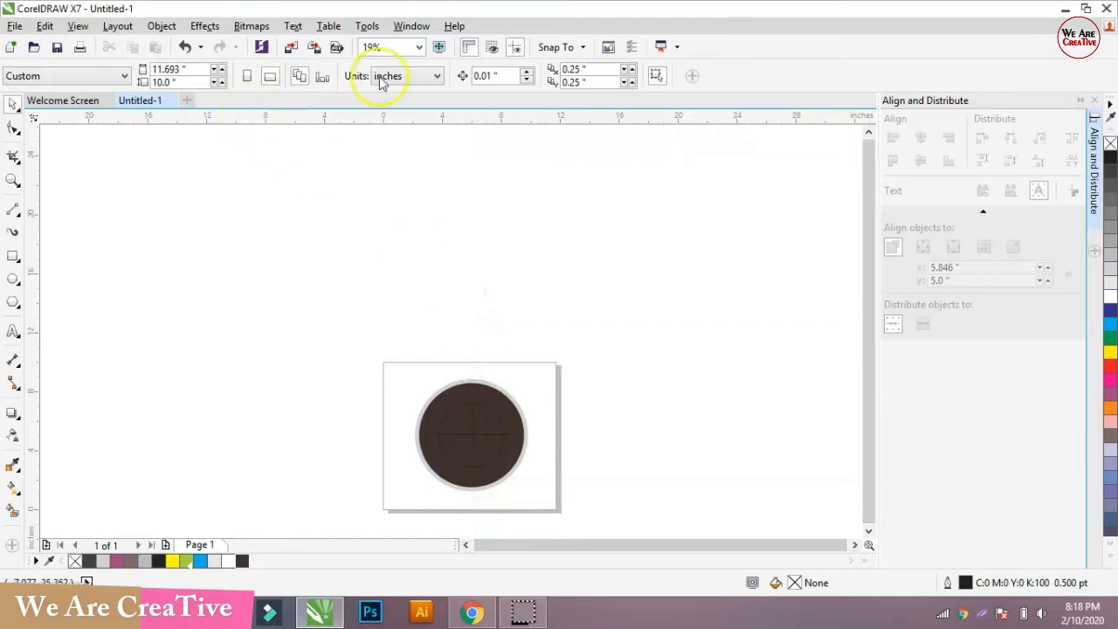
# Fill the two upper quarters of the inner circle with yellow using the Smart Fill tool
pyautogui.click(418, 48)
pyautogui.click(384, 62)
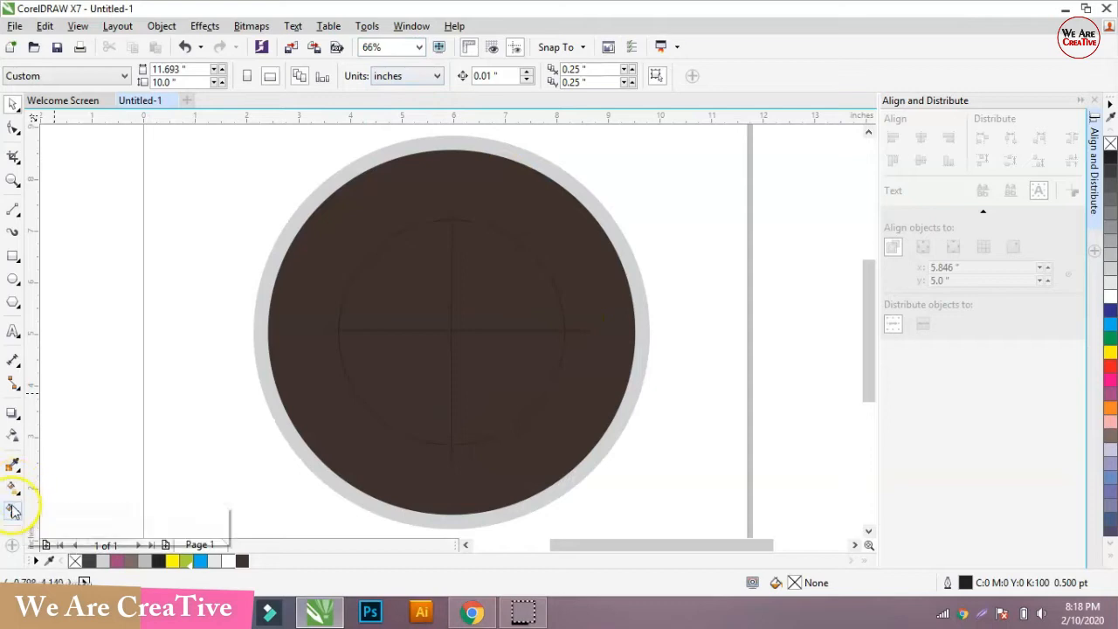
pyautogui.click(24, 515)
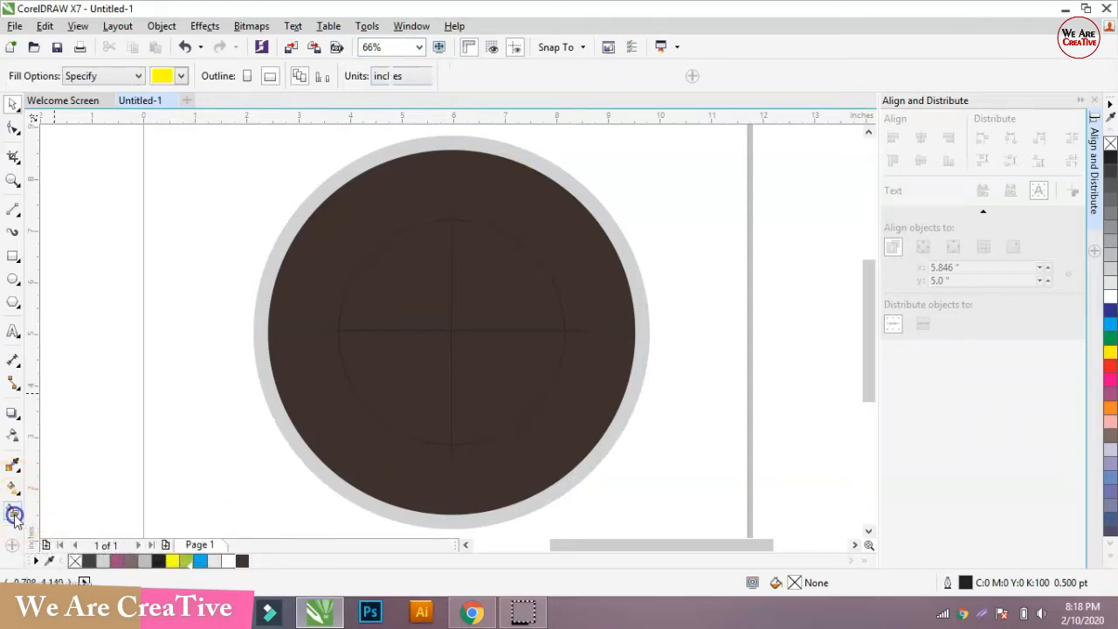
pyautogui.click(444, 287)
pyautogui.click(493, 287)
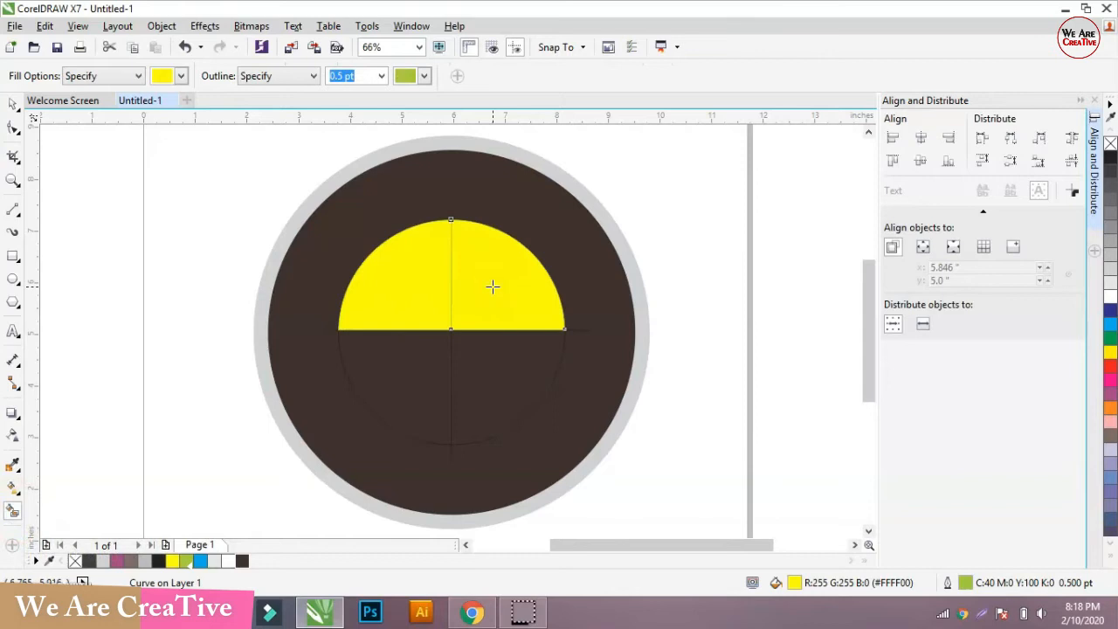
# Undo the yellow fills and smart-fill all four quarters of the inner circle with 20% black light grey
pyautogui.hotkey('ctrl', 'z')
pyautogui.hotkey('ctrl', 'z')
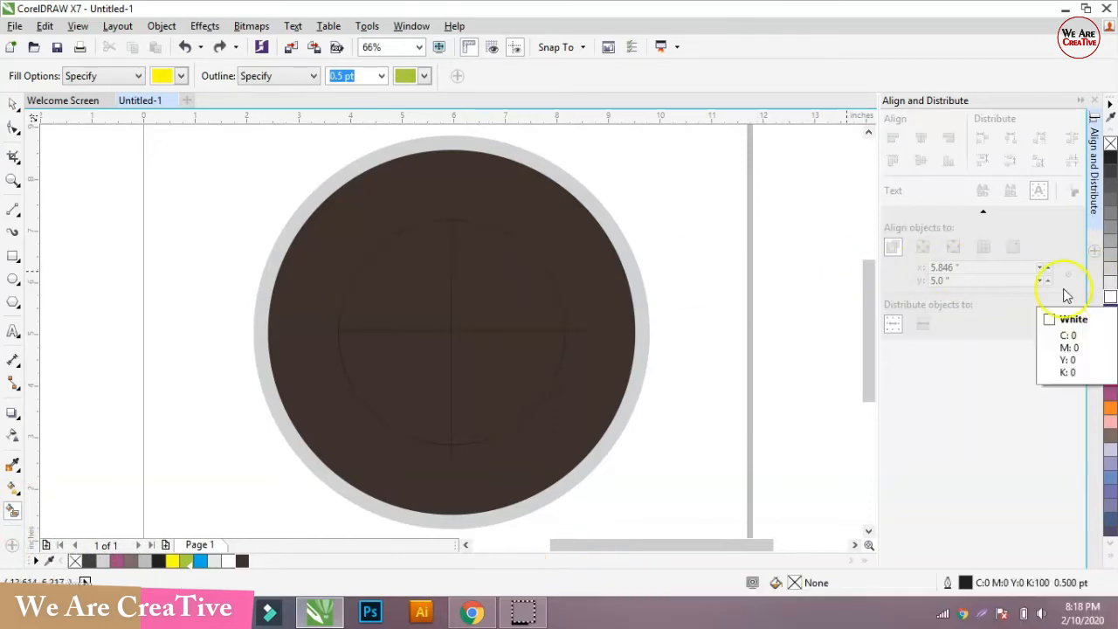
pyautogui.click(181, 76)
pyautogui.click(164, 106)
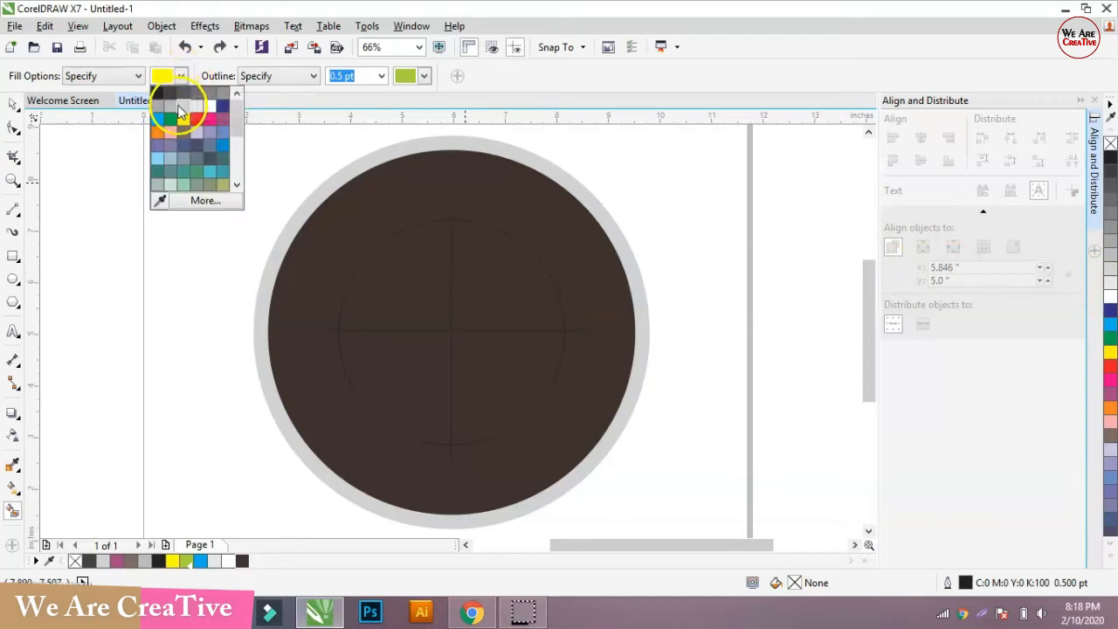
pyautogui.click(410, 280)
pyautogui.click(474, 270)
pyautogui.click(489, 364)
pyautogui.click(394, 352)
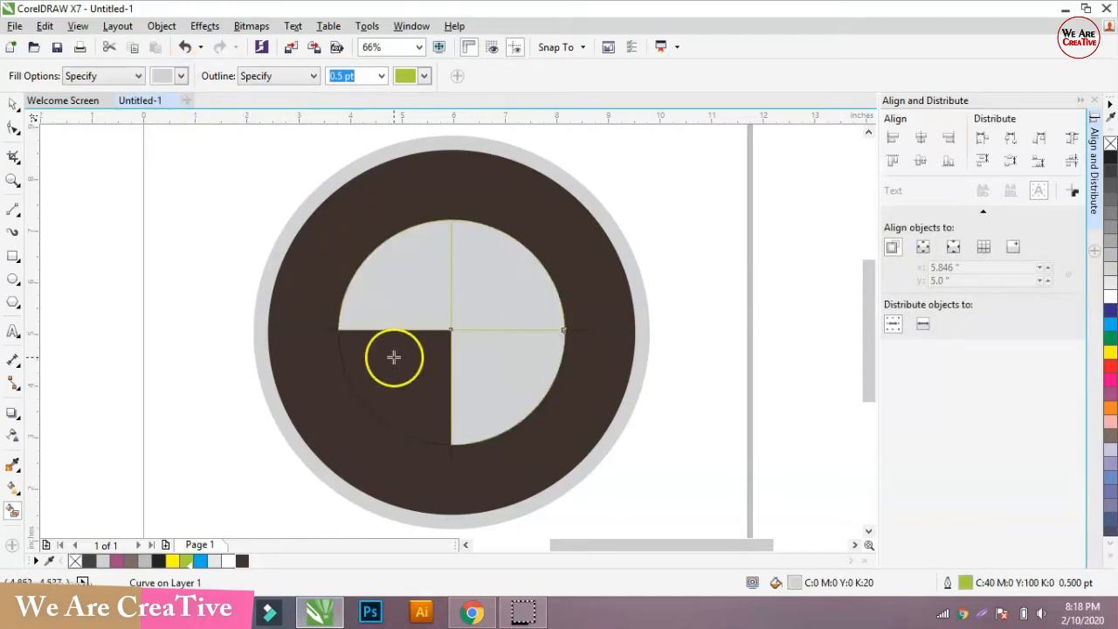
# Delete the original horizontal and vertical lines that extend beyond the inner circle
pyautogui.click(12, 103)
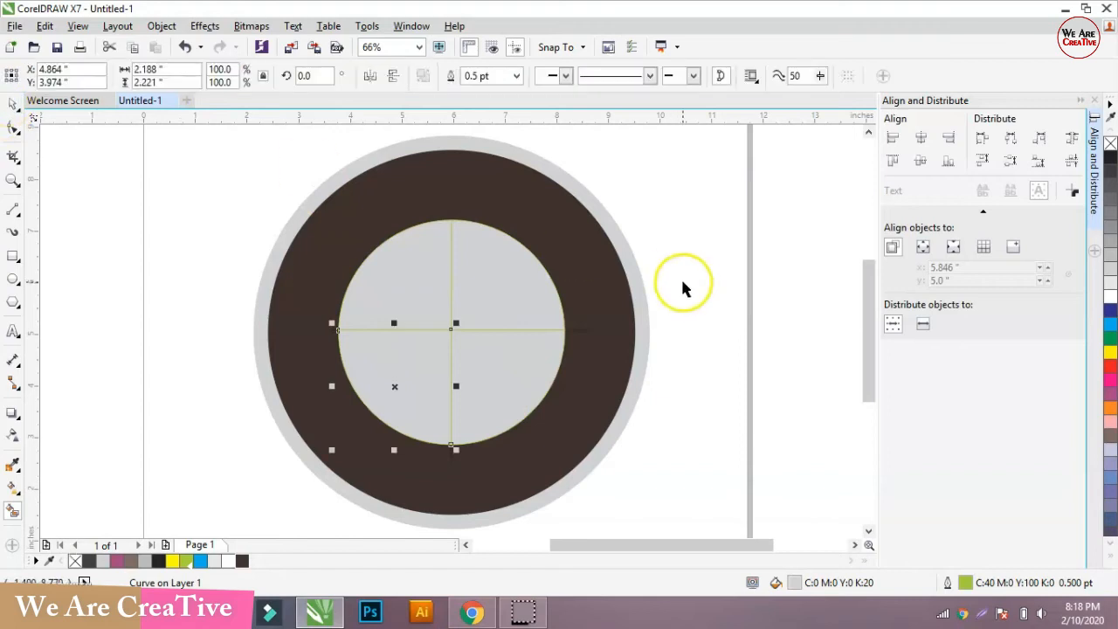
pyautogui.click(580, 334)
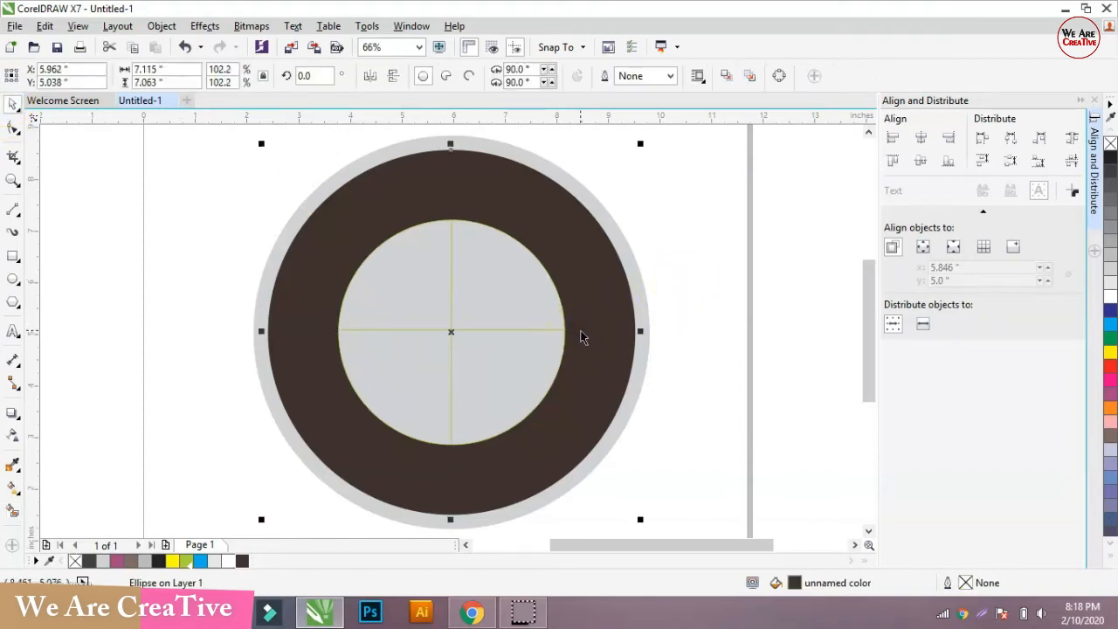
pyautogui.click(580, 331)
pyautogui.press('Escape')
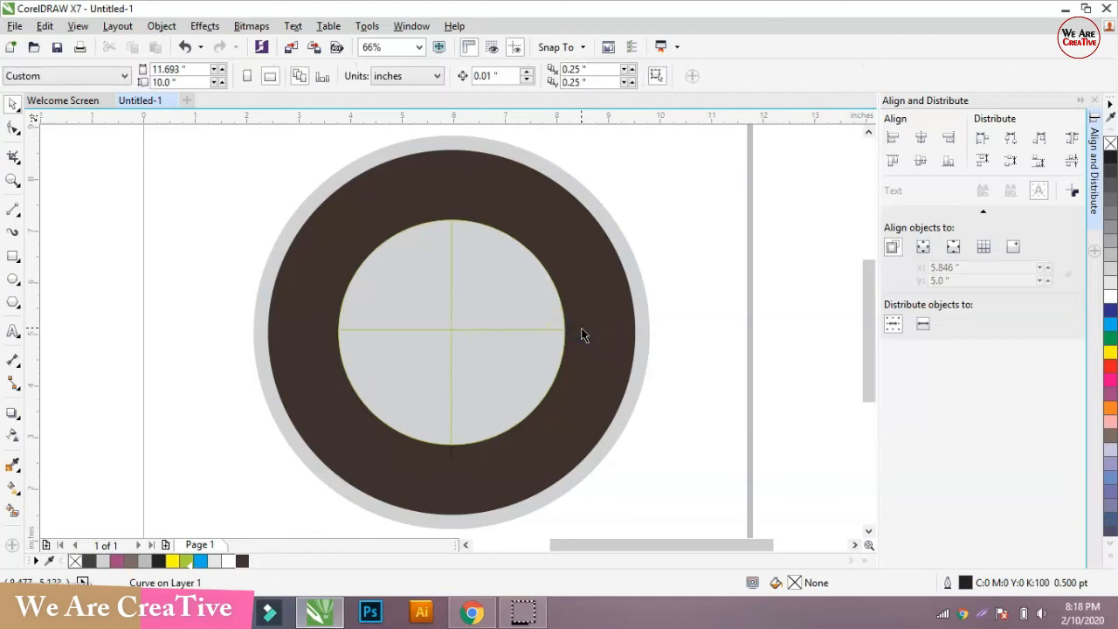
pyautogui.click(452, 212)
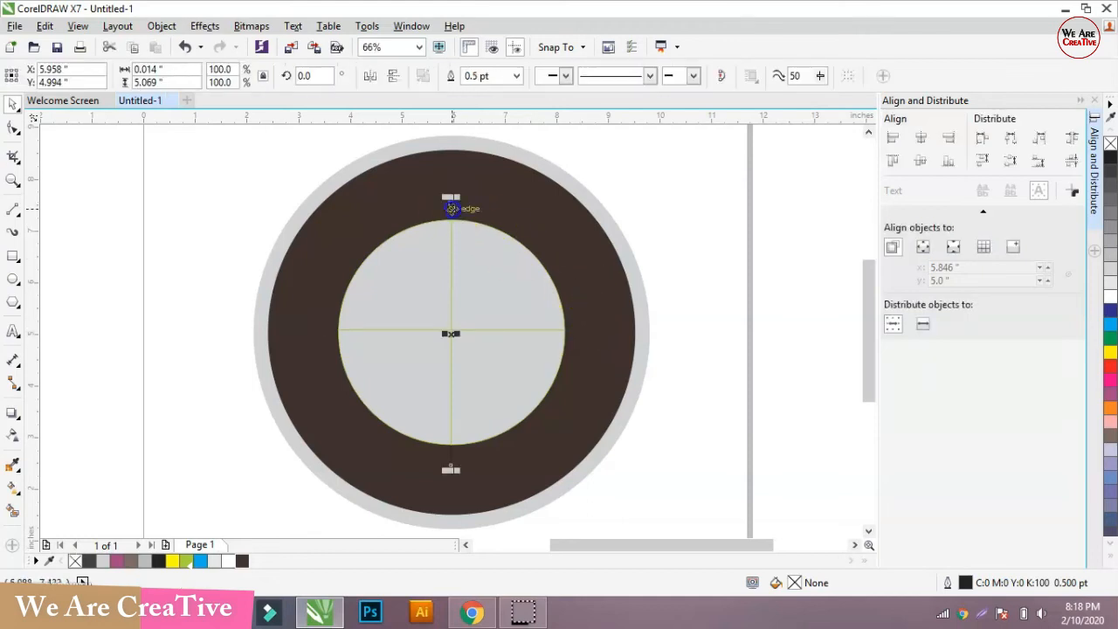
pyautogui.press('Escape')
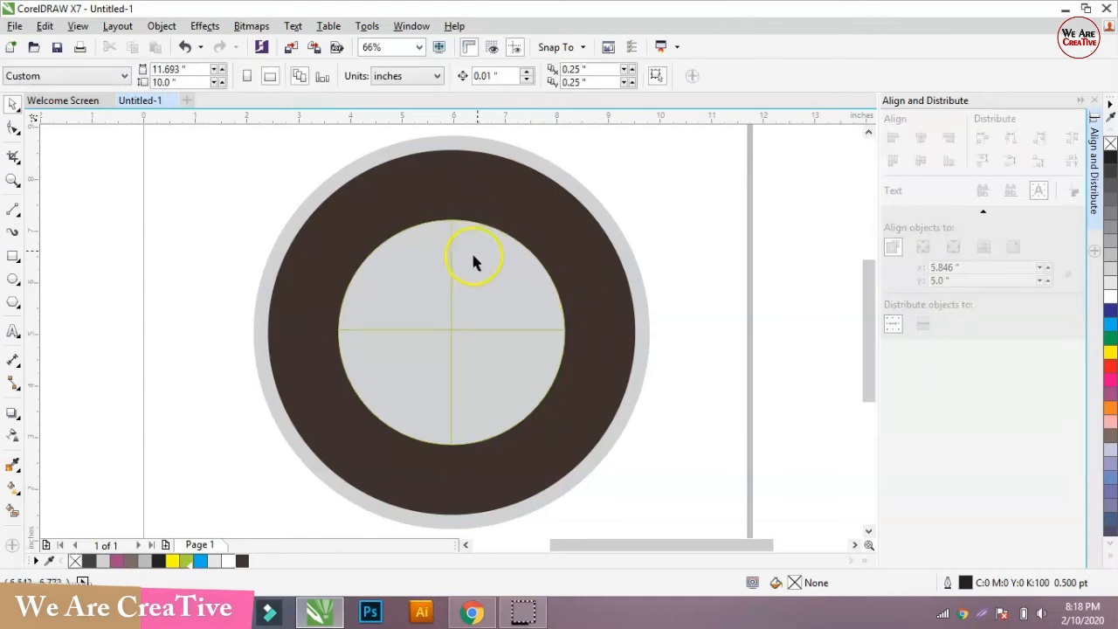
# Fill the upper-left and lower-right quarters of the inner circle with cyan
pyautogui.click(437, 280)
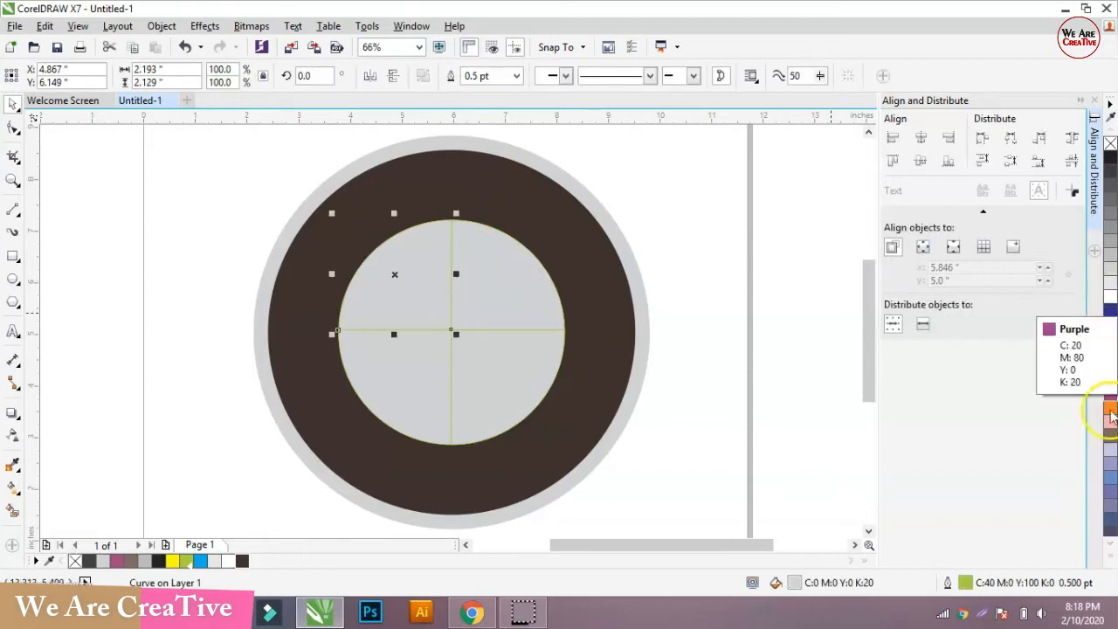
pyautogui.click(200, 561)
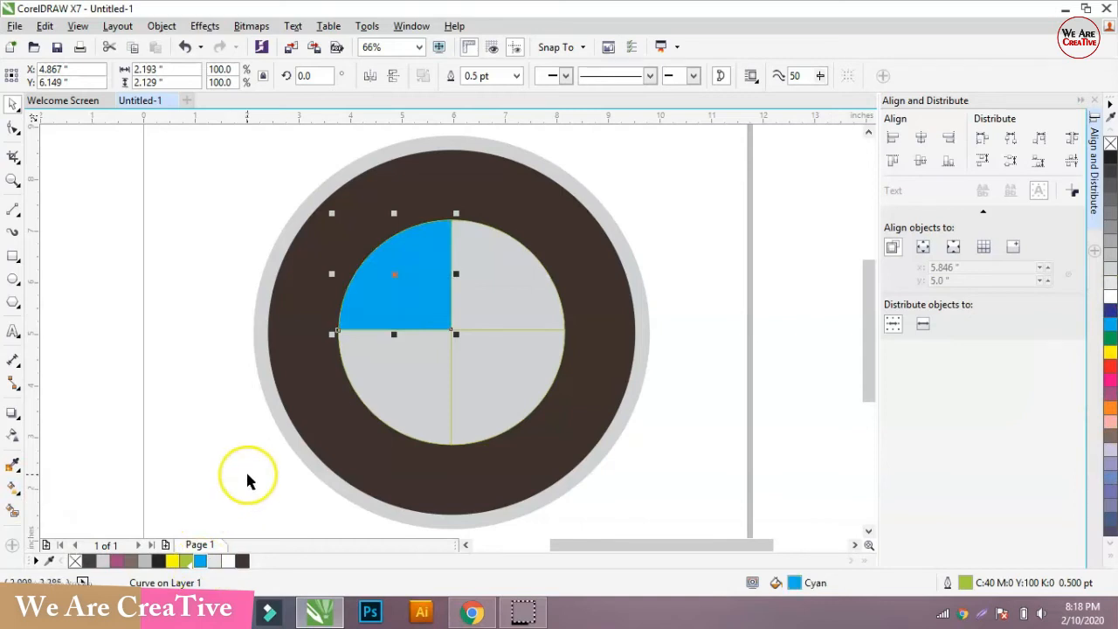
pyautogui.click(474, 399)
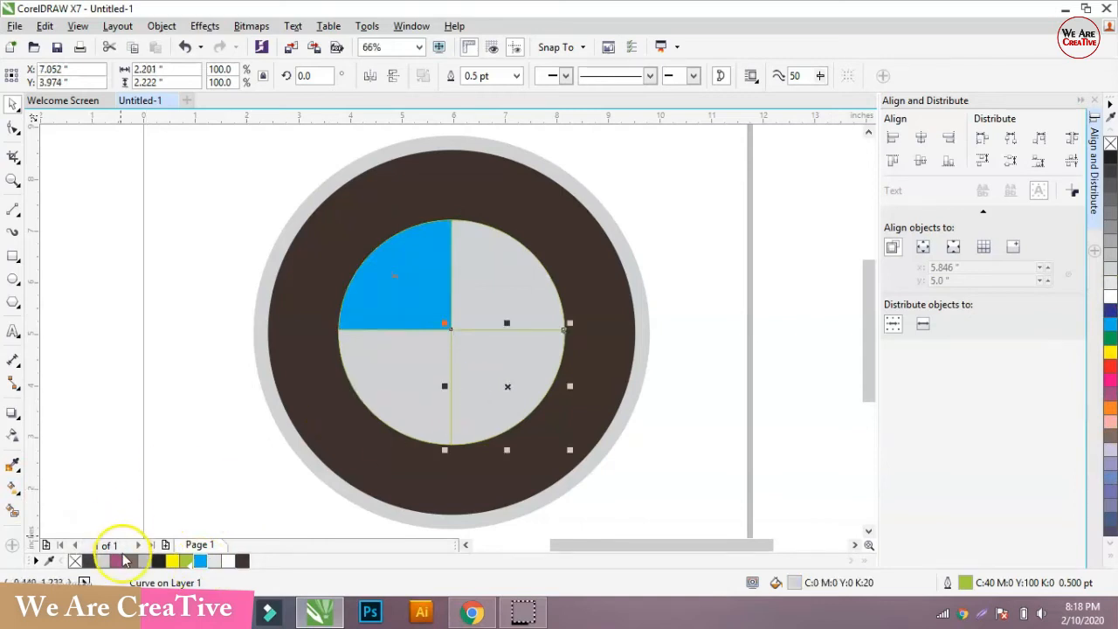
pyautogui.click(200, 561)
# Fill the lower-left and upper-right quarters of the inner circle with 10% black light grey
pyautogui.click(380, 416)
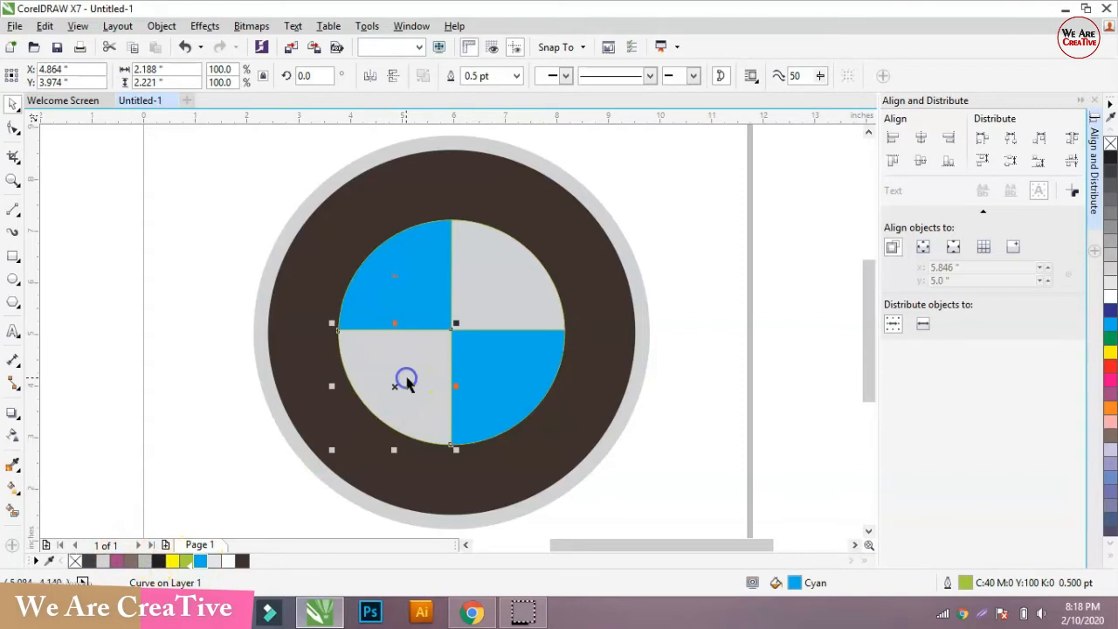
pyautogui.click(1109, 281)
pyautogui.click(530, 289)
pyautogui.click(1109, 289)
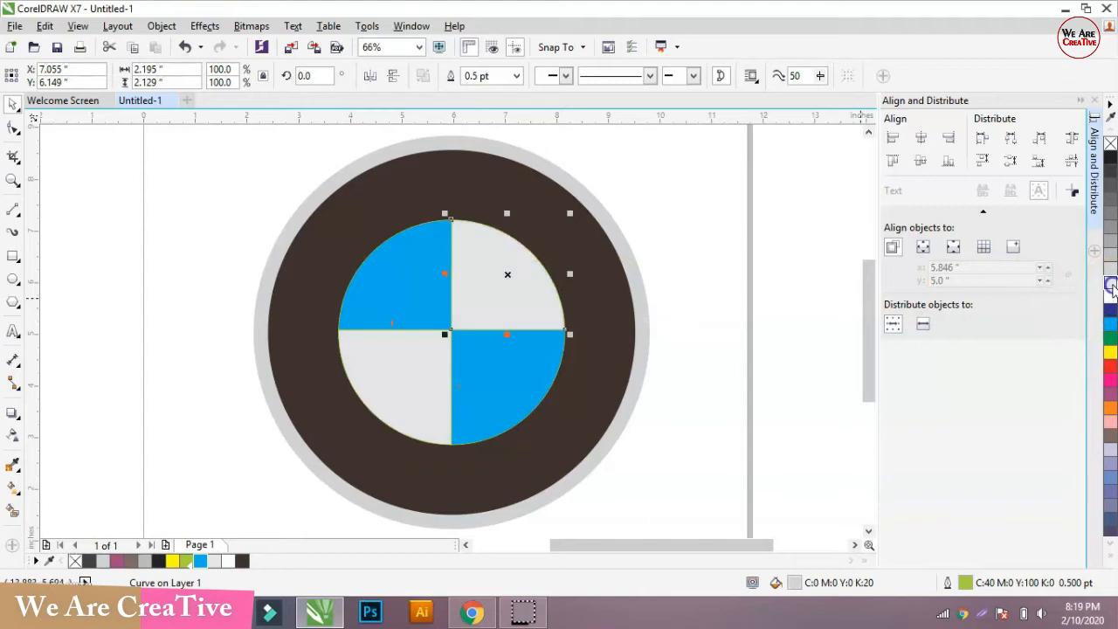
pyautogui.click(725, 228)
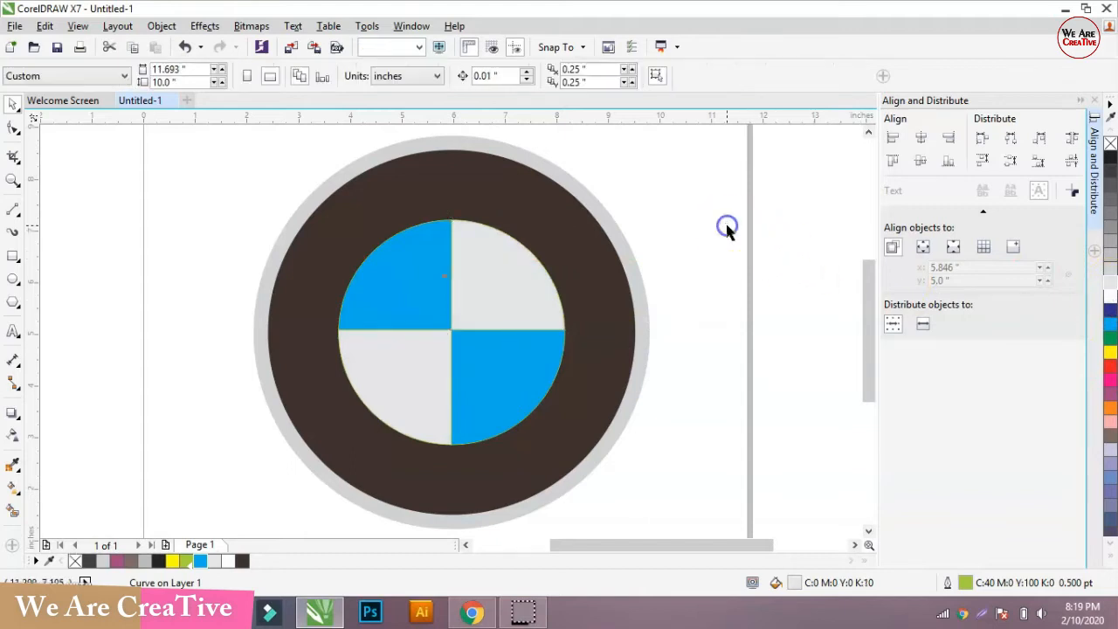
# Weld the two cyan quarters into one object and the two light grey quarters into another
pyautogui.click(412, 255)
pyautogui.keyDown('shift'); pyautogui.click(491, 356); pyautogui.keyUp('shift')
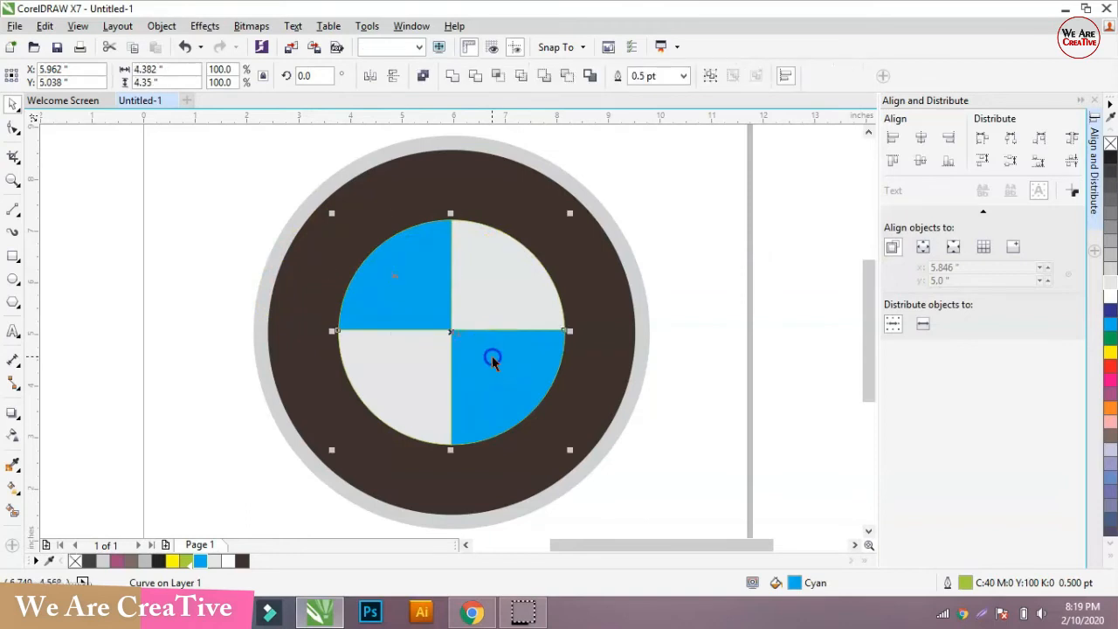
pyautogui.click(454, 77)
pyautogui.press('Escape')
pyautogui.click(524, 249)
pyautogui.keyDown('shift'); pyautogui.click(427, 373); pyautogui.keyUp('shift')
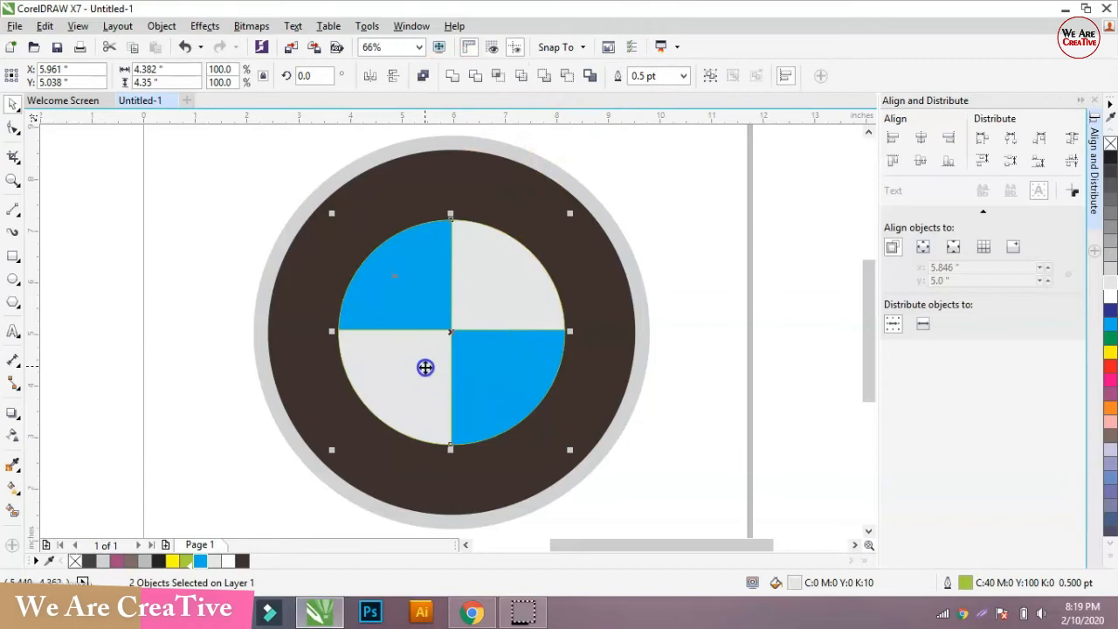
pyautogui.click(453, 76)
pyautogui.press('Escape')
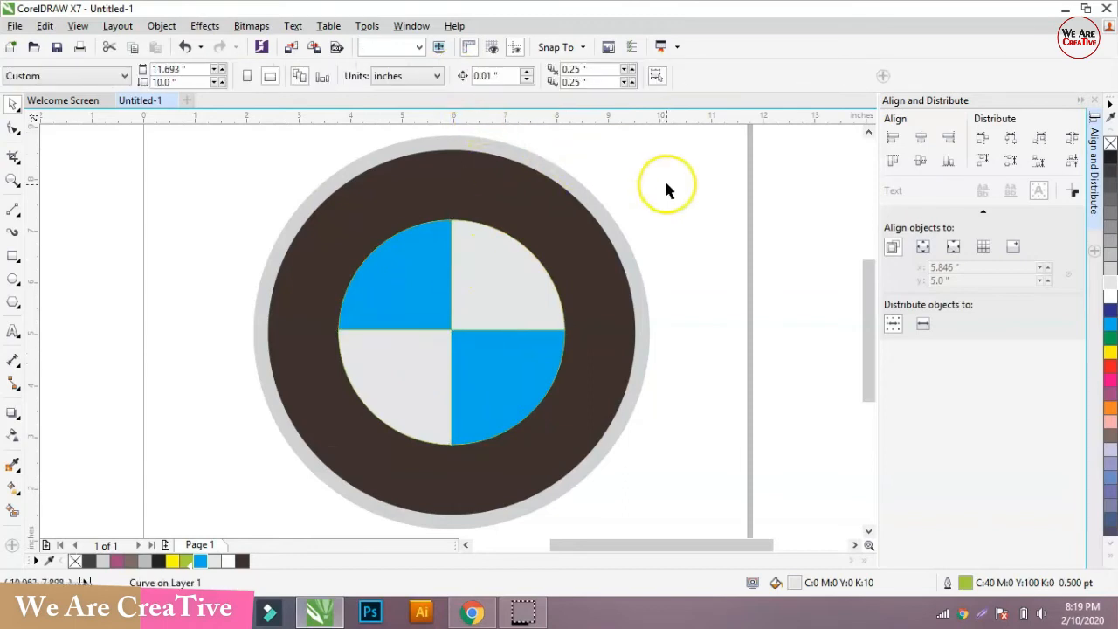
pyautogui.click(440, 171)
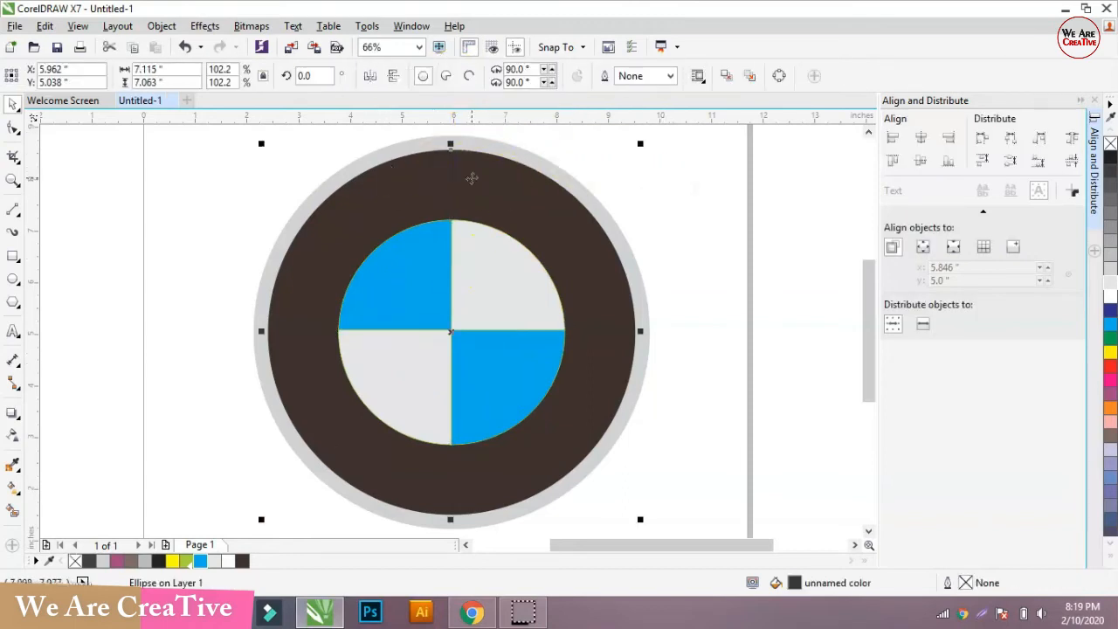
pyautogui.click(706, 194)
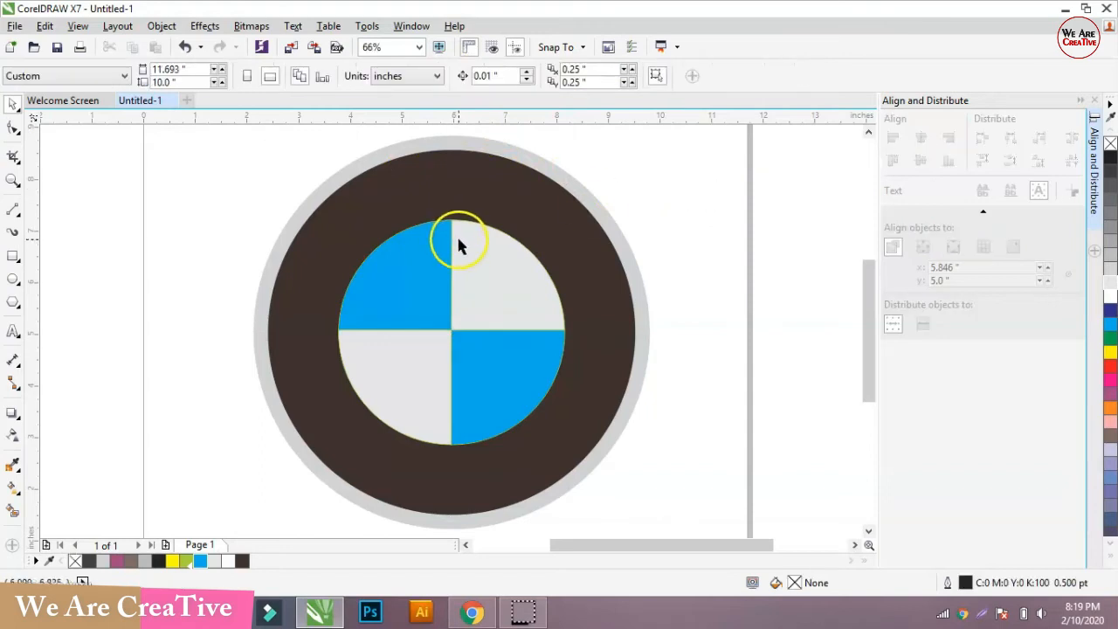
# Add the artistic text "B M W" on the empty area to the left of the emblem
pyautogui.scroll(-2, 458, 244)
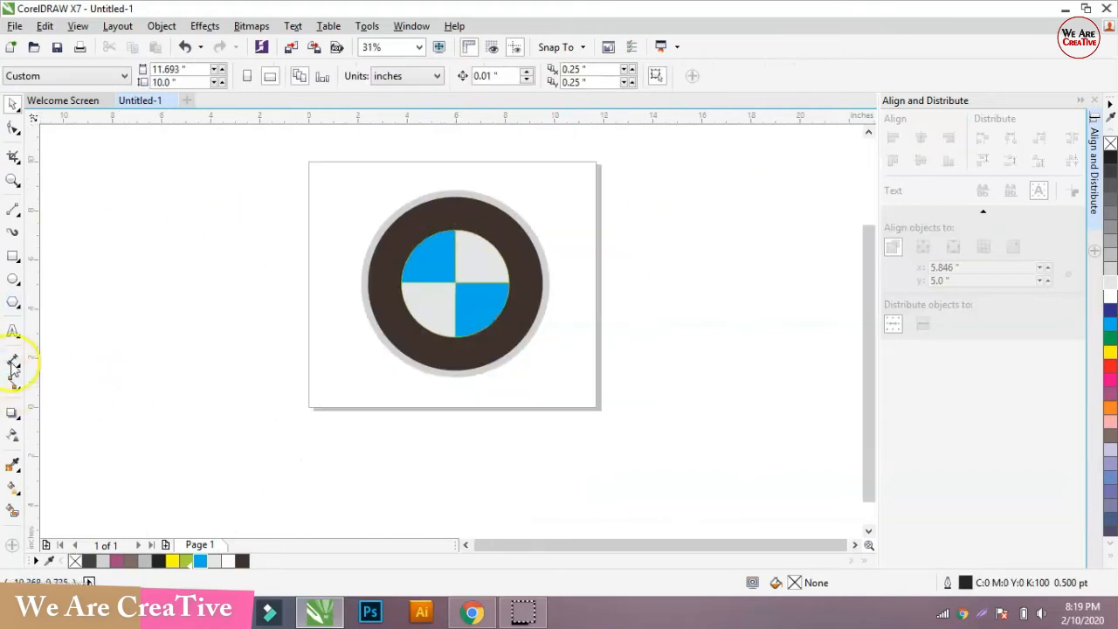
pyautogui.click(13, 331)
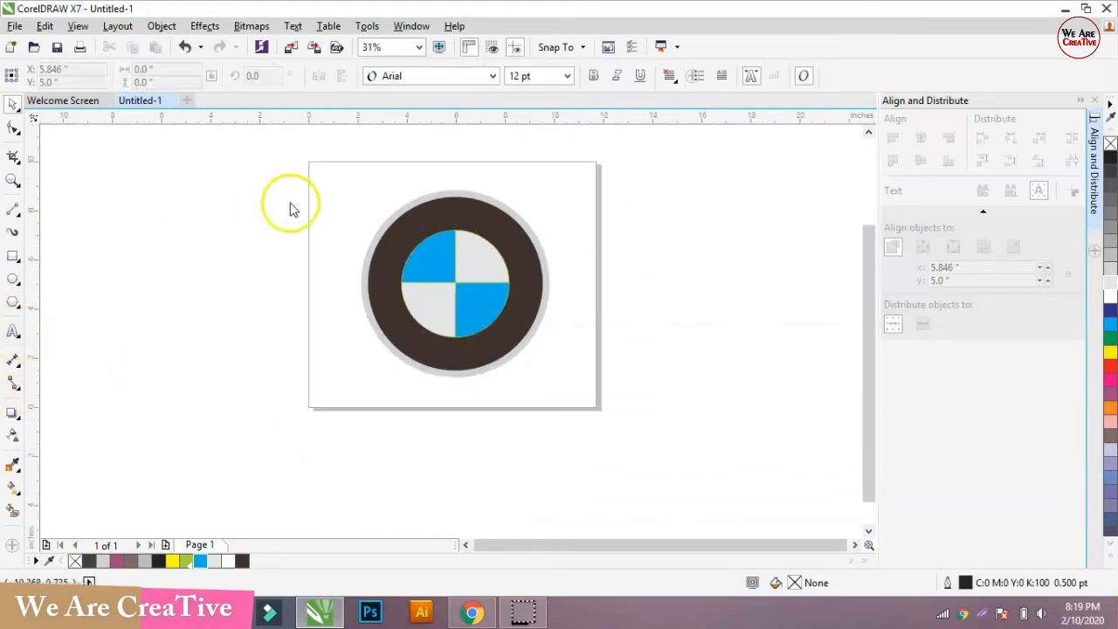
pyautogui.scroll(1, 250, 227)
pyautogui.click(250, 226)
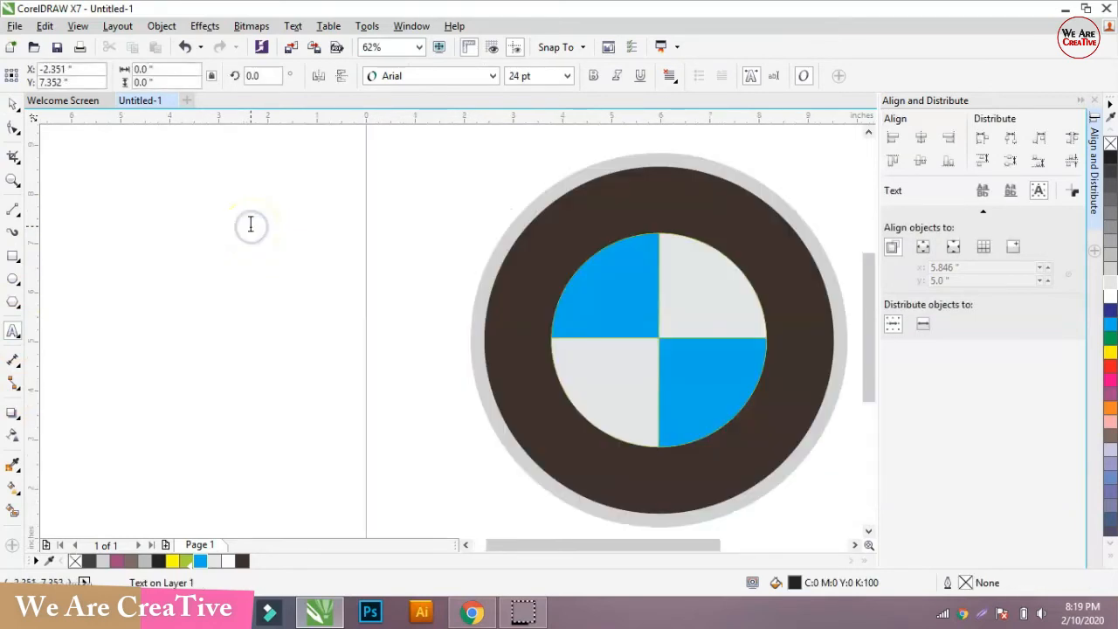
pyautogui.hotkey('ctrl', 'space')
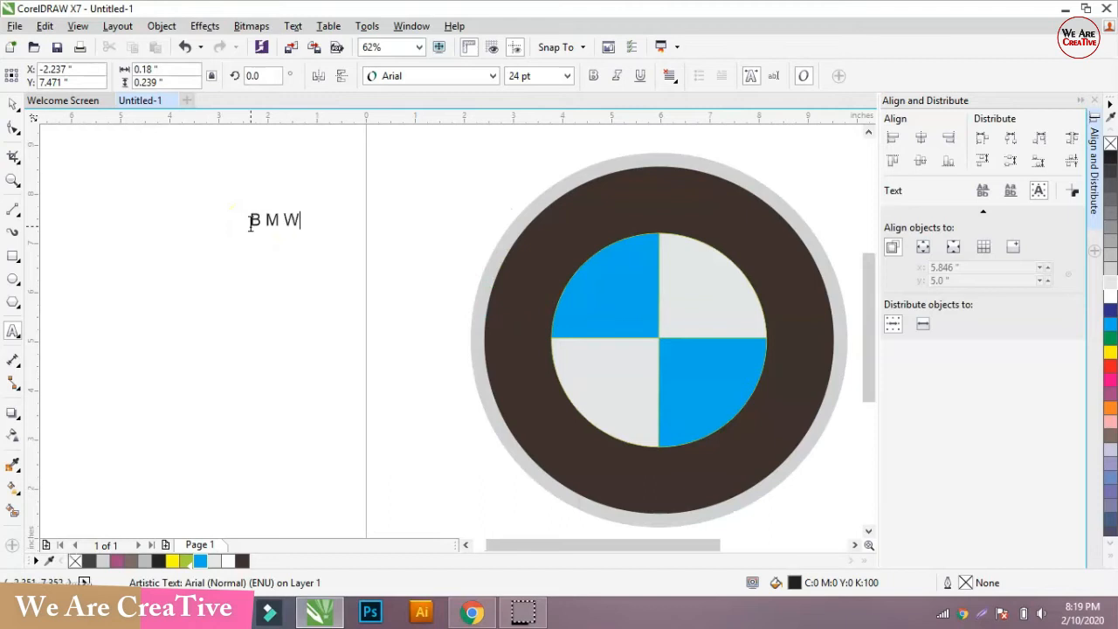
# Make the "B M W" text bold and enlarge it to about 69 pt
pyautogui.click(12, 104)
pyautogui.click(593, 76)
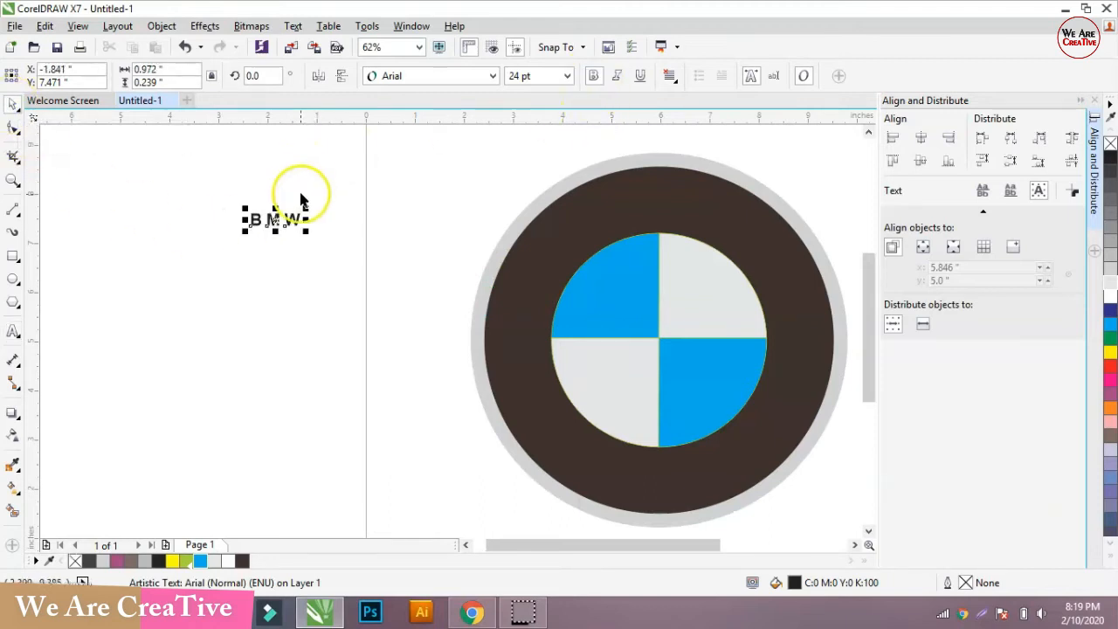
pyautogui.moveTo(307, 209); pyautogui.dragTo(462, 220)
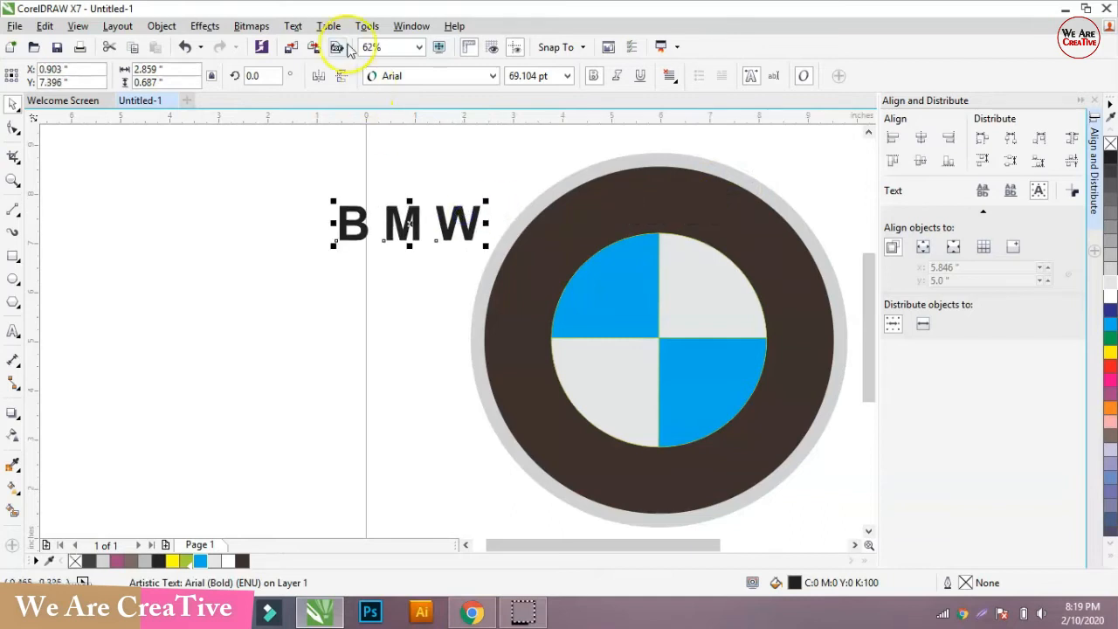
# Fit the "B M W" text to the top of the dark brown circle, offset 1 inch inward, and fill it white
pyautogui.click(292, 25)
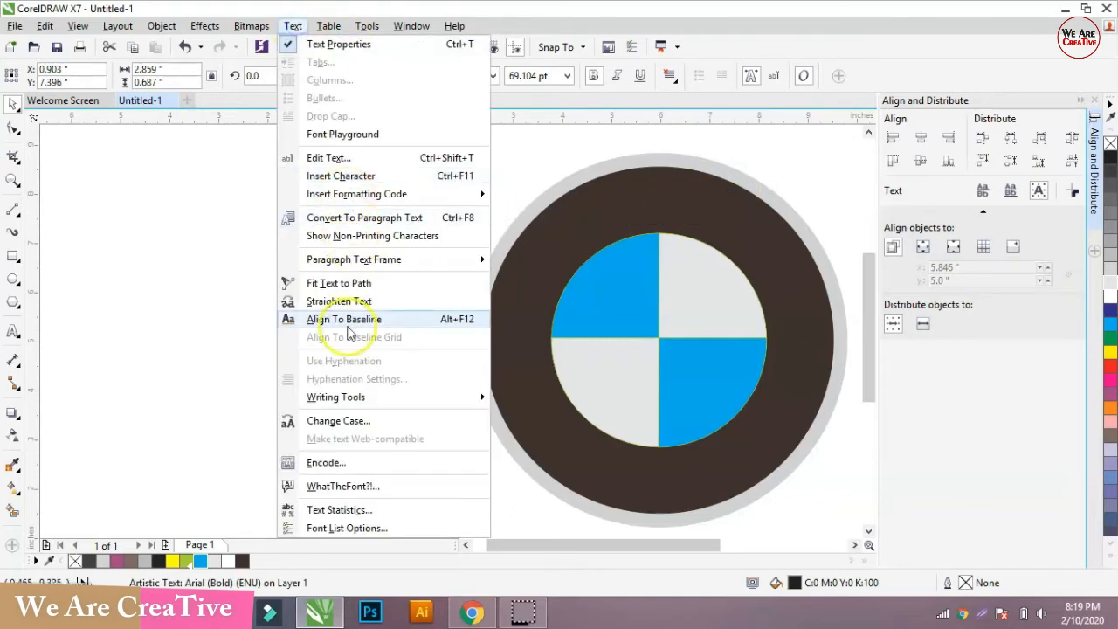
pyautogui.click(339, 284)
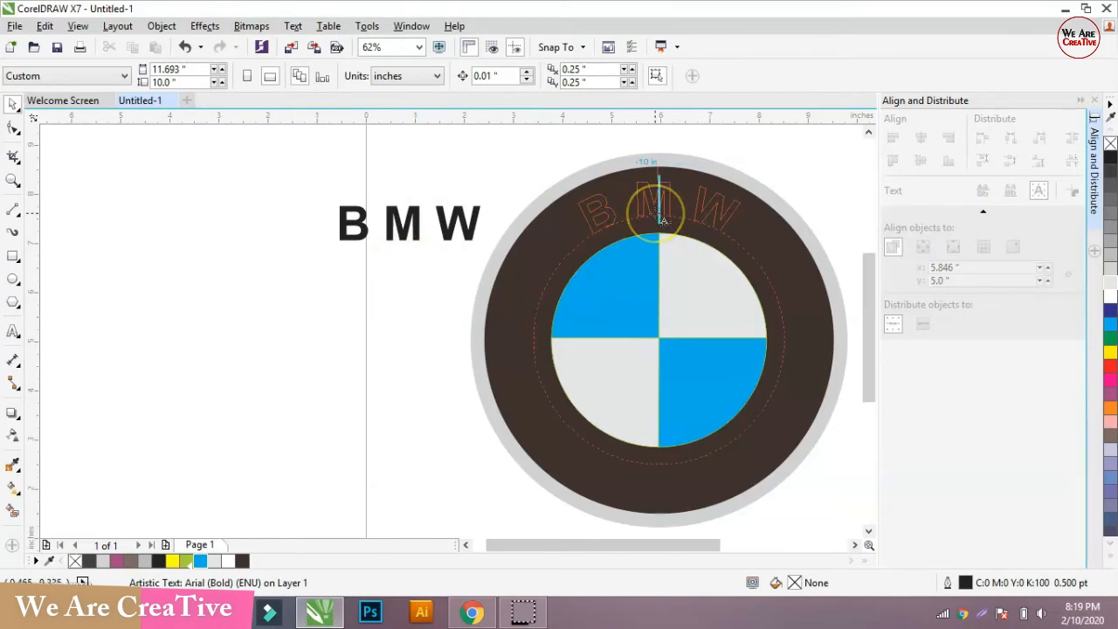
pyautogui.click(662, 219)
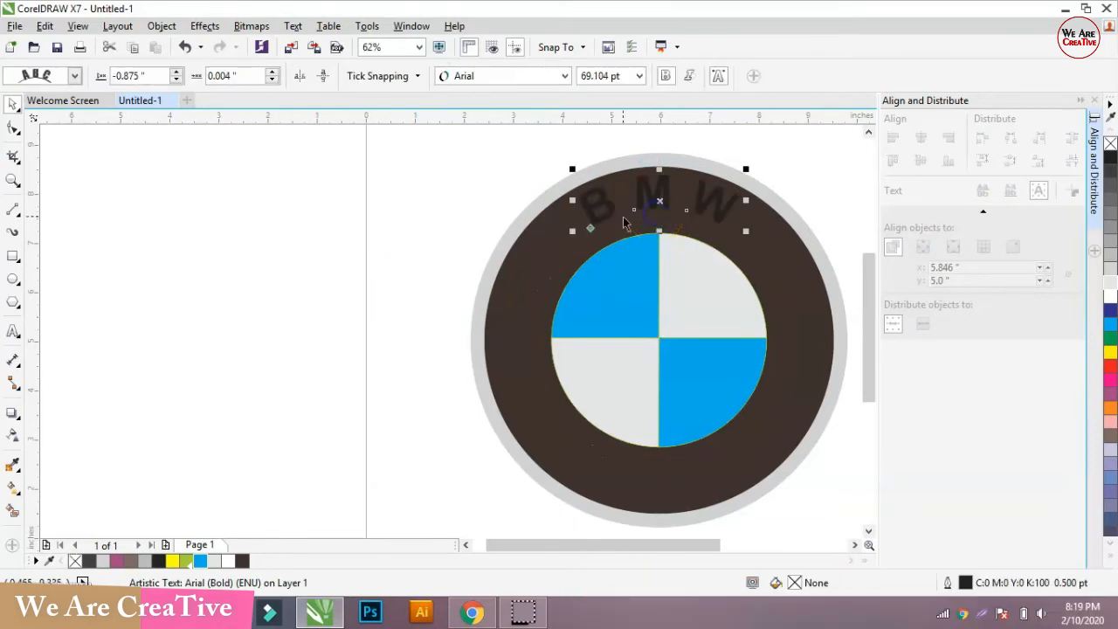
pyautogui.click(608, 234)
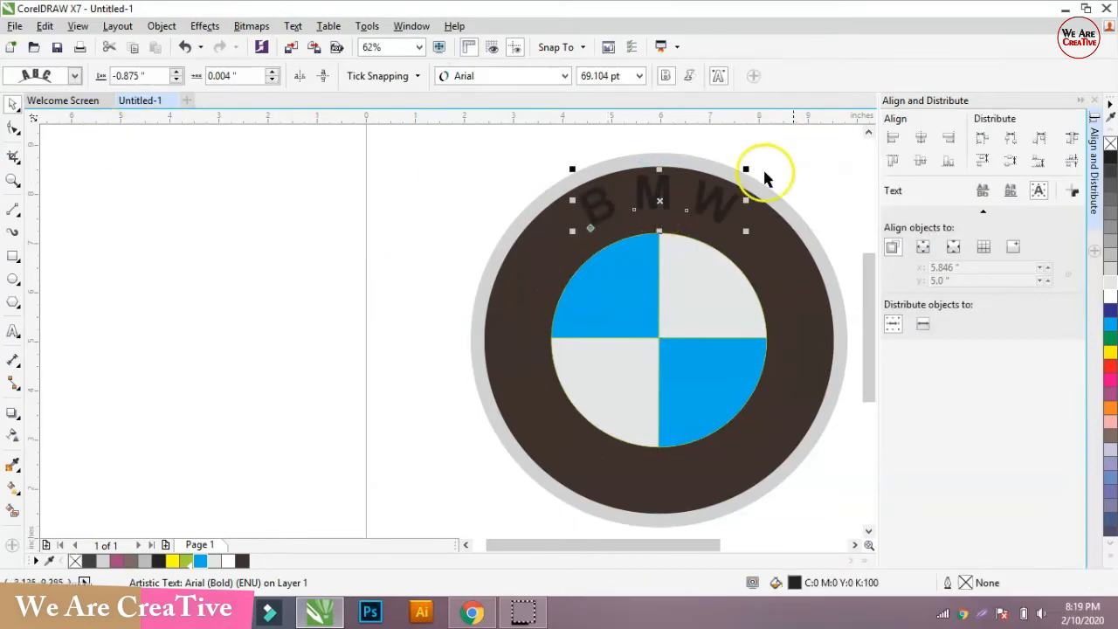
pyautogui.moveTo(659, 204); pyautogui.dragTo(740, 206)
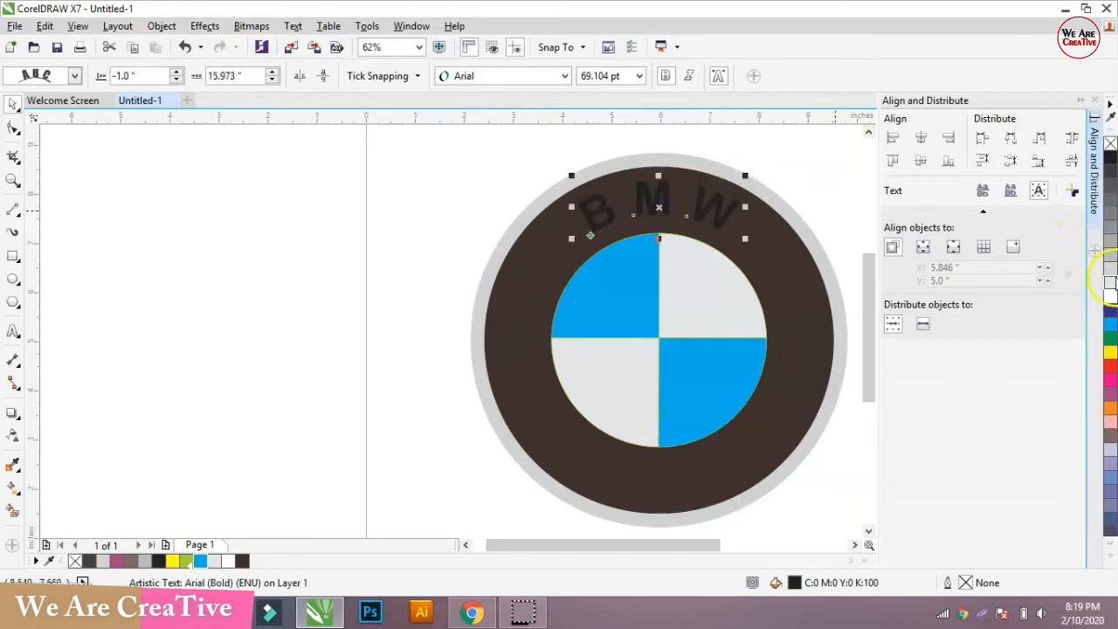
pyautogui.click(1109, 297)
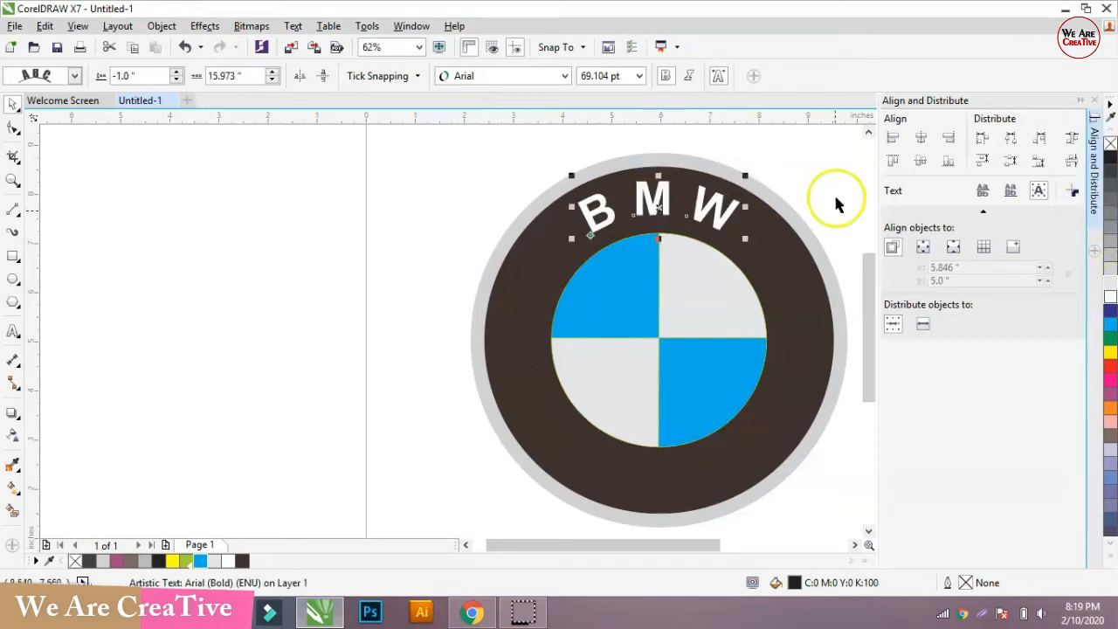
pyautogui.click(784, 174)
pyautogui.click(716, 200)
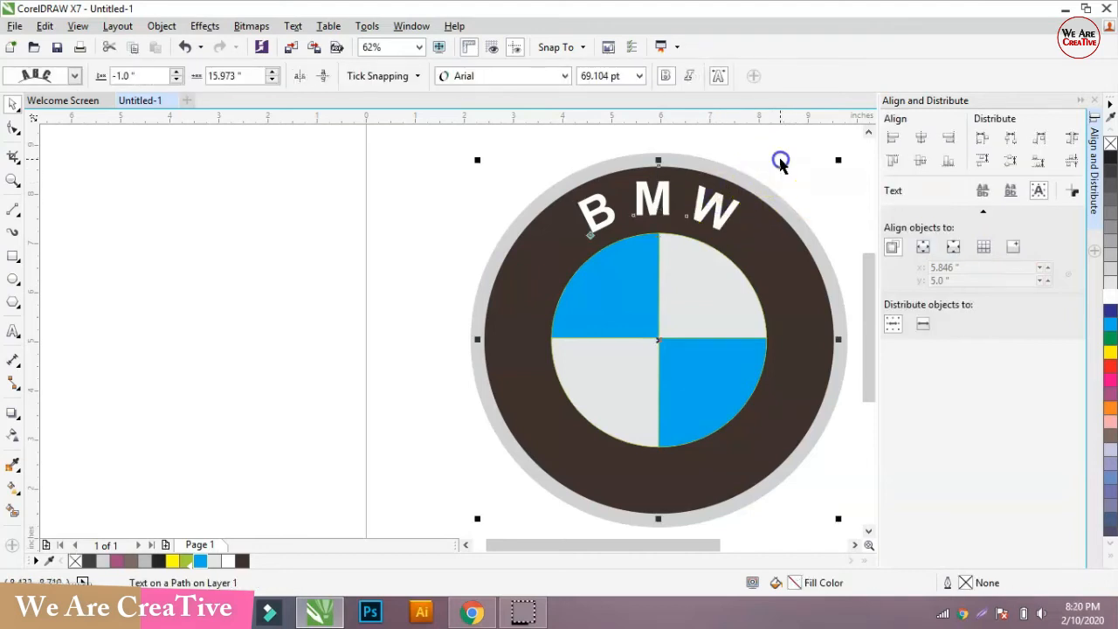
pyautogui.click(782, 166)
pyautogui.click(702, 192)
pyautogui.keyDown('ctrl'); pyautogui.click(701, 191); pyautogui.keyUp('ctrl')
pyautogui.rightClick(703, 194)
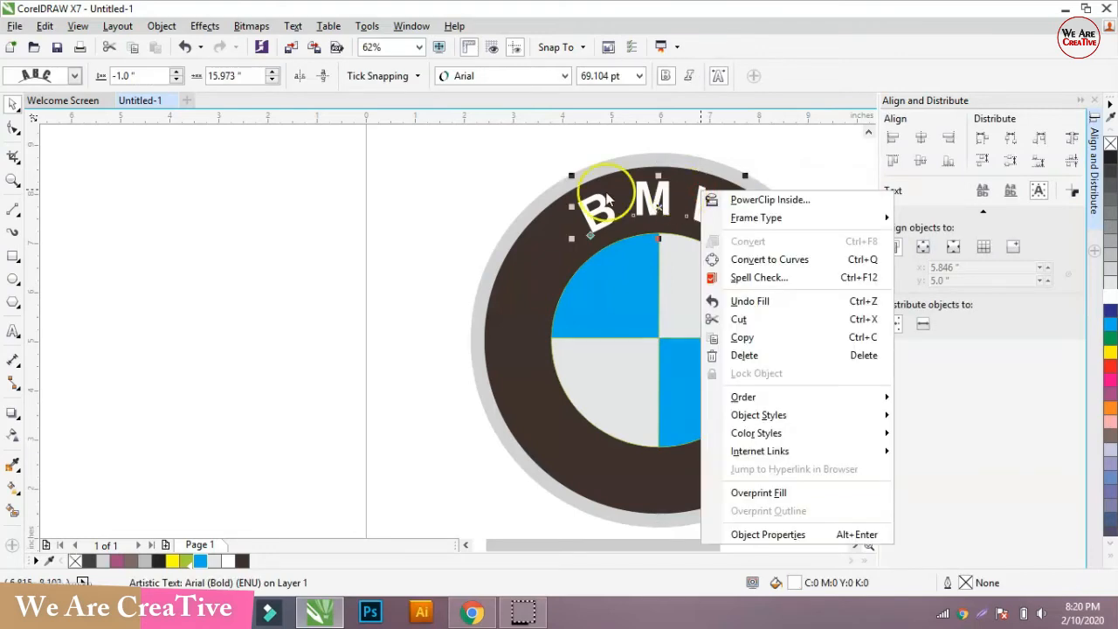
pyautogui.click(450, 179)
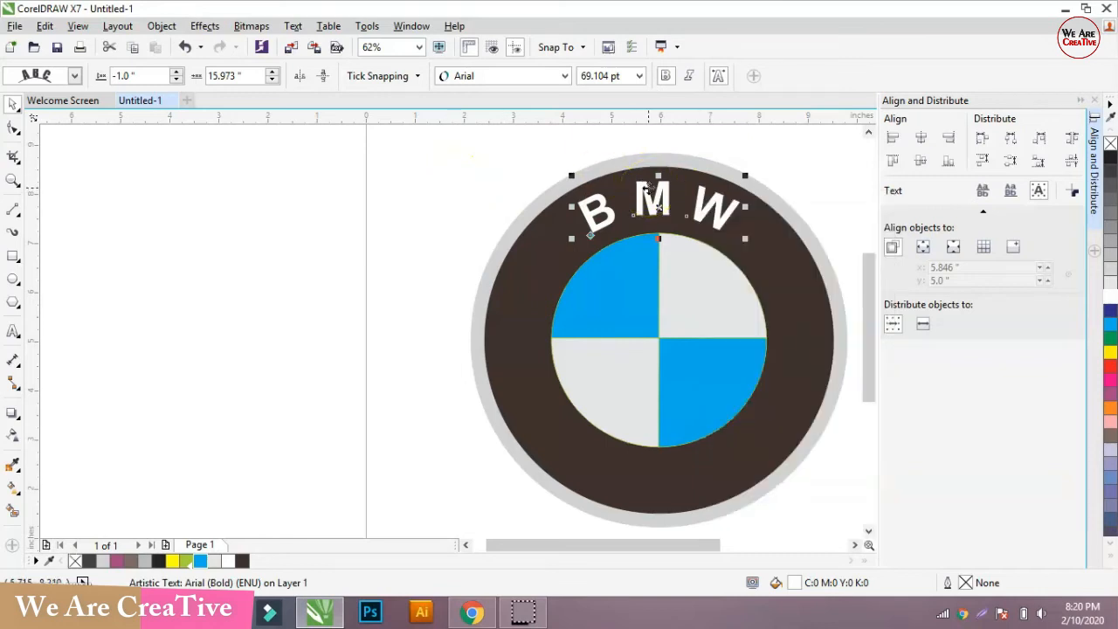
pyautogui.click(784, 166)
pyautogui.click(659, 194)
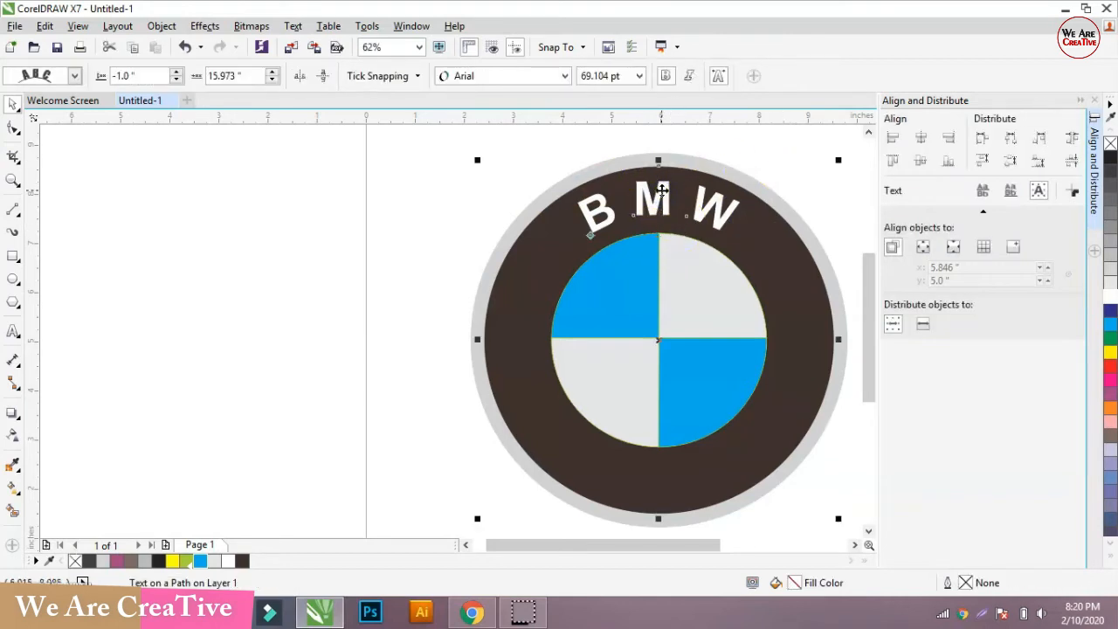
# Enlarge the "B M W" text to about 75 pt and recentre it along the top of the dark ring
pyautogui.click(661, 190)
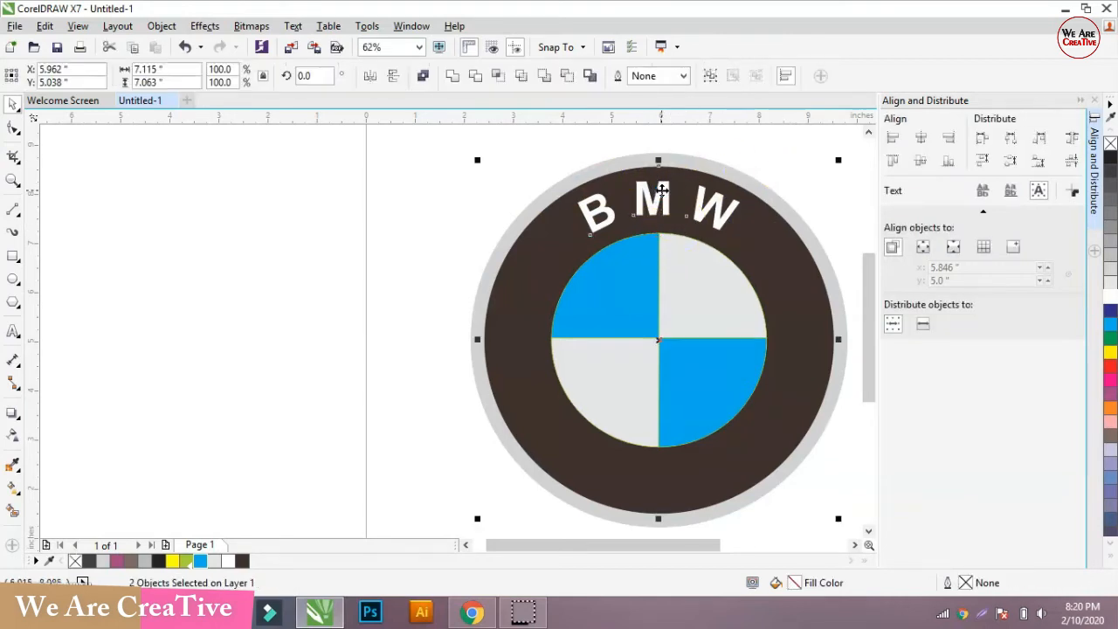
pyautogui.click(385, 245)
pyautogui.click(768, 240)
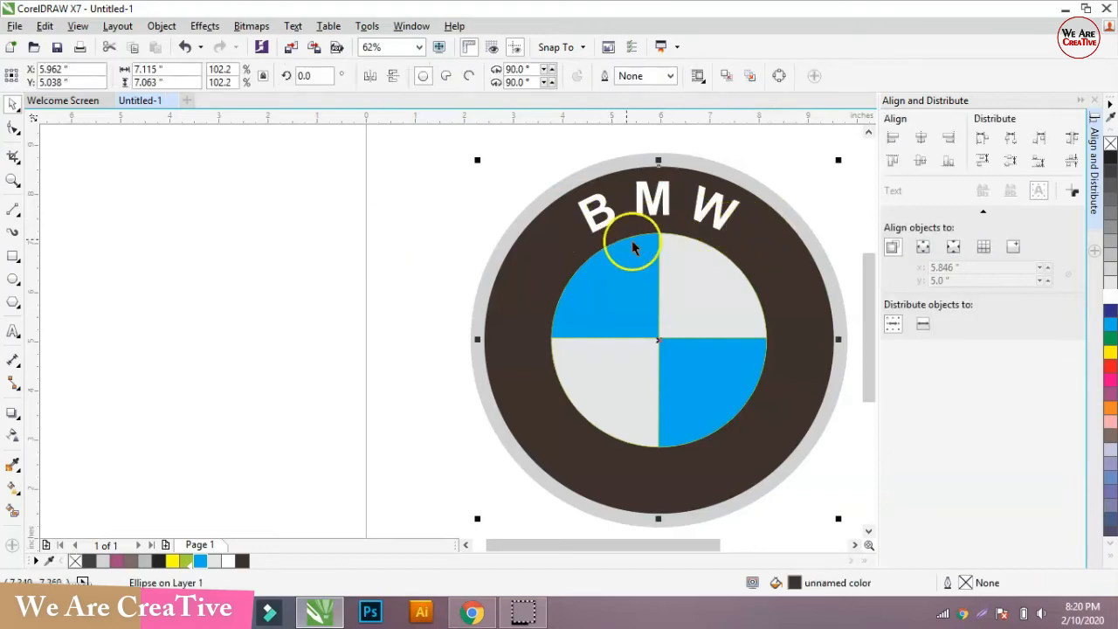
pyautogui.click(596, 214)
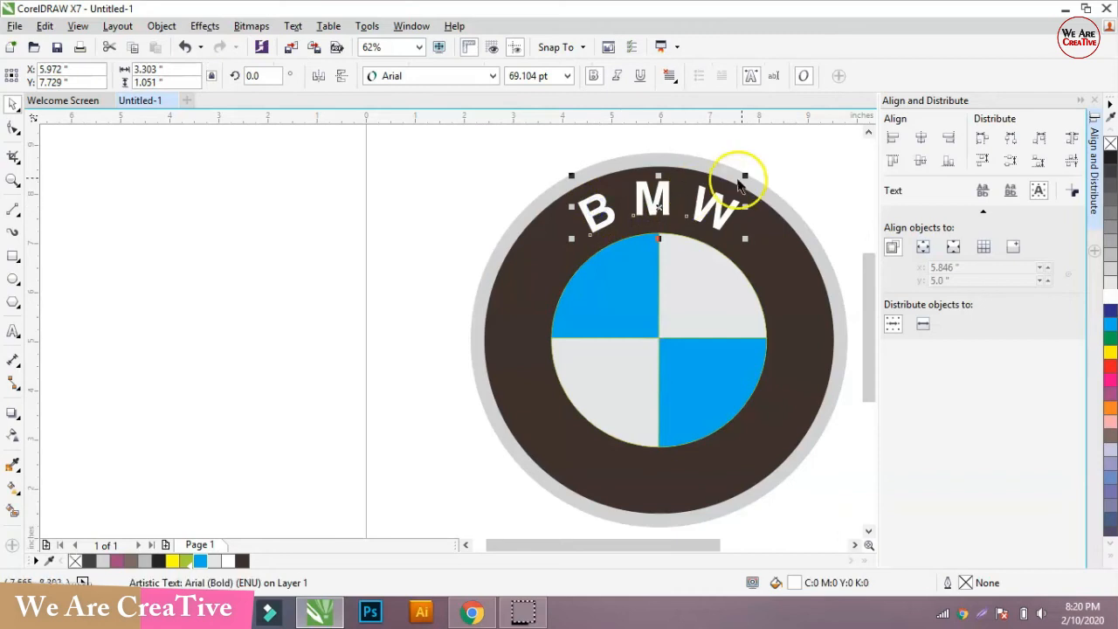
pyautogui.moveTo(752, 173); pyautogui.dragTo(749, 169)
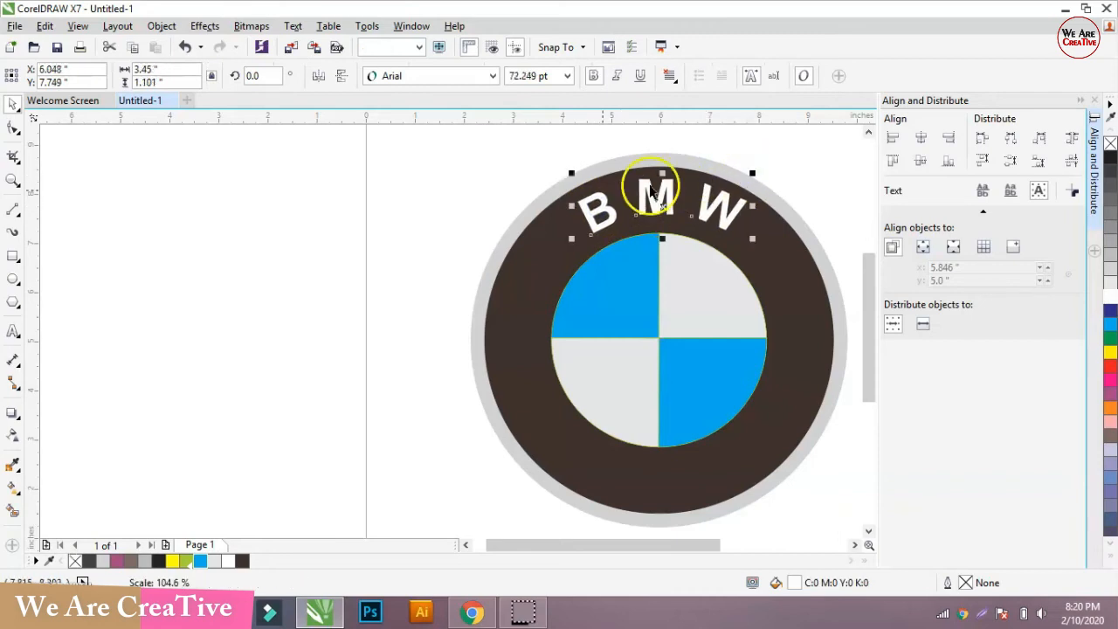
pyautogui.moveTo(570, 173); pyautogui.dragTo(549, 173)
pyautogui.moveTo(661, 193); pyautogui.dragTo(657, 196)
pyautogui.moveTo(754, 179); pyautogui.dragTo(703, 168)
pyautogui.scroll(2, 716, 222)
pyautogui.scroll(-2, 663, 266)
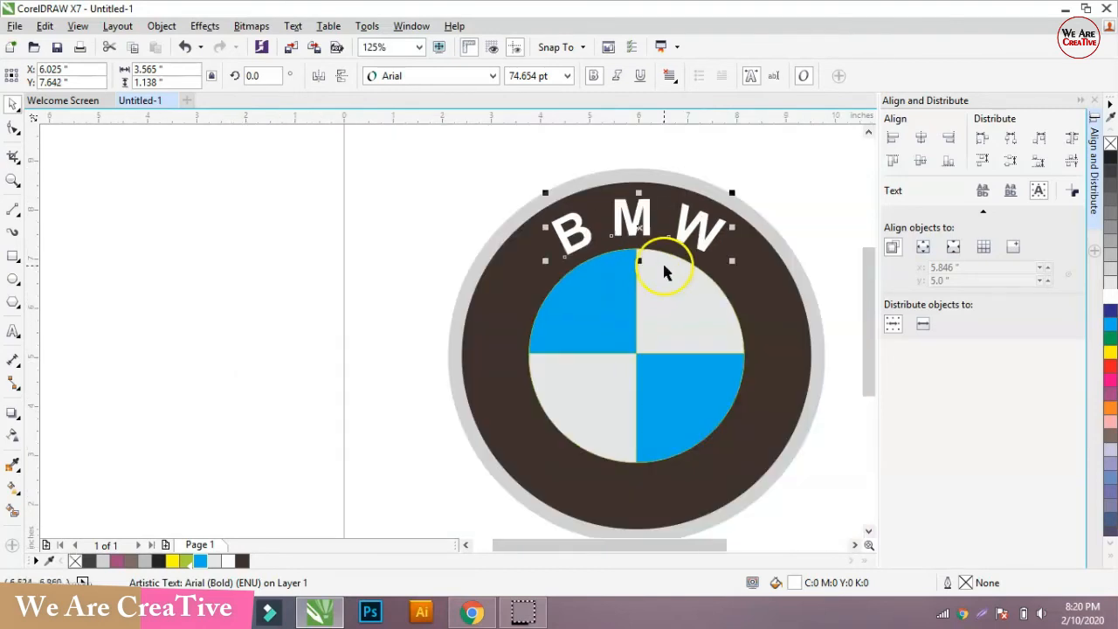
pyautogui.click(793, 191)
pyautogui.scroll(-2, 684, 313)
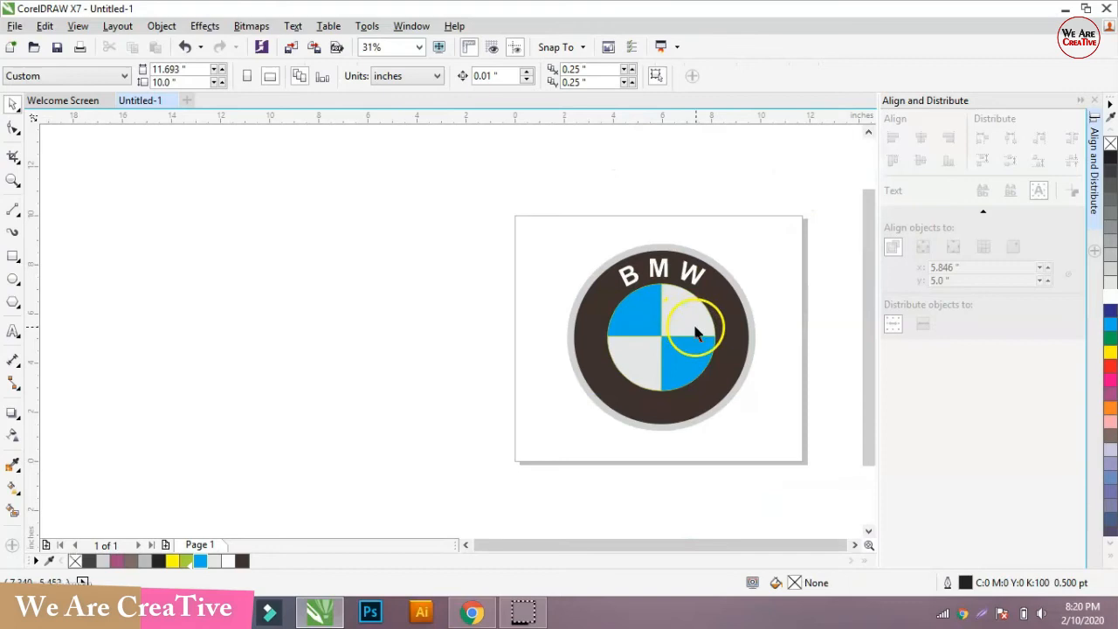
pyautogui.scroll(2, 705, 328)
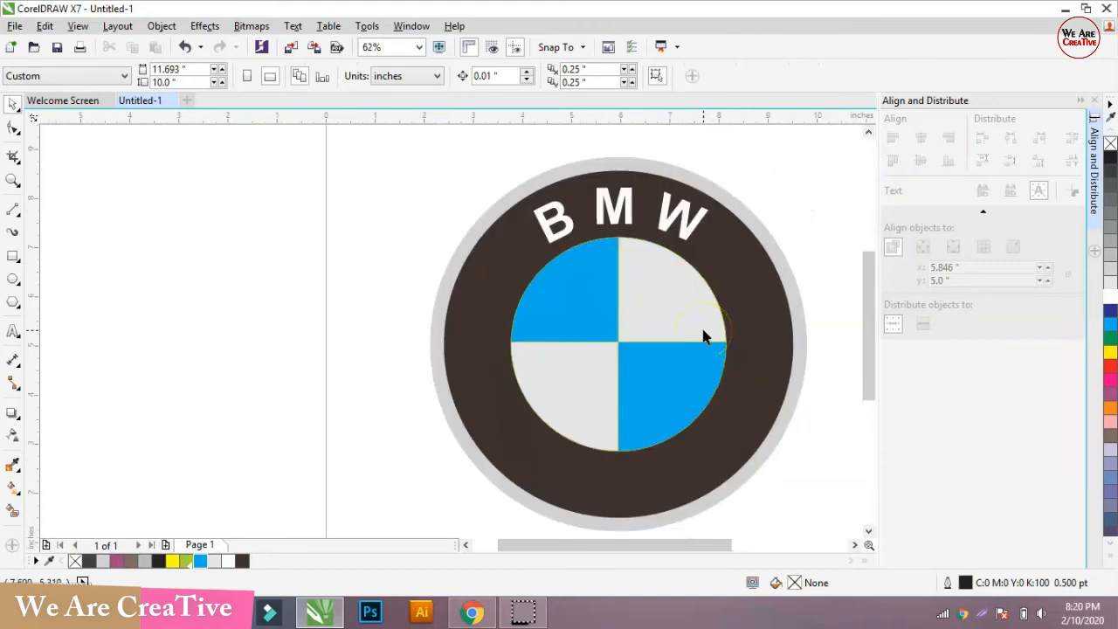
# Apply a linear fountain transparency at about 135° to the dark brown circle, opaque at the lower right and fading toward the upper left
pyautogui.click(490, 271)
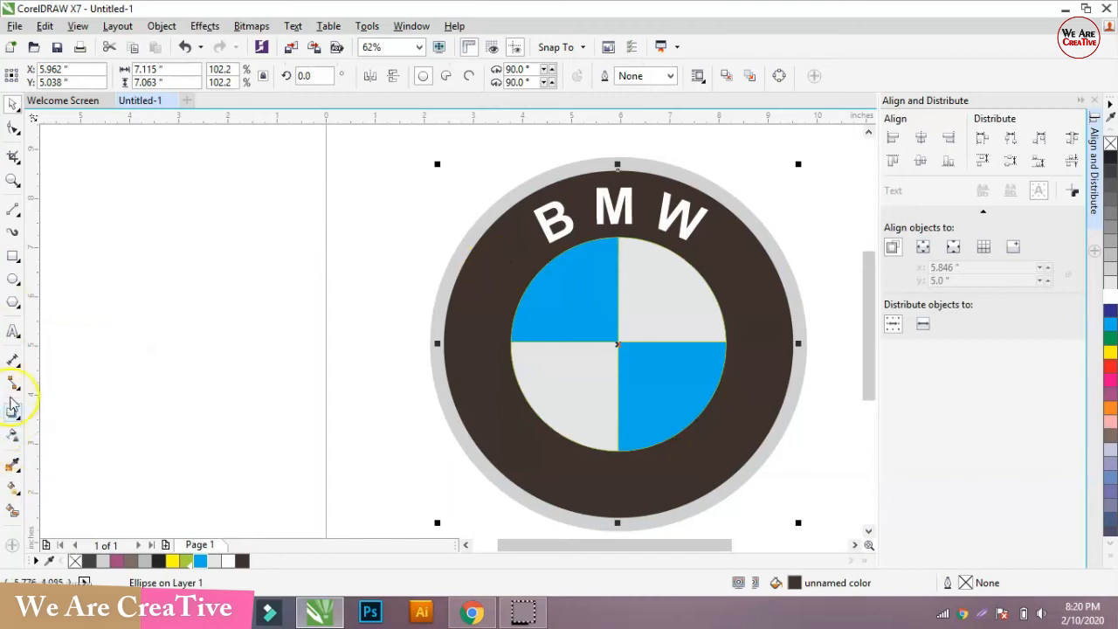
pyautogui.click(12, 434)
pyautogui.moveTo(491, 256); pyautogui.dragTo(492, 363)
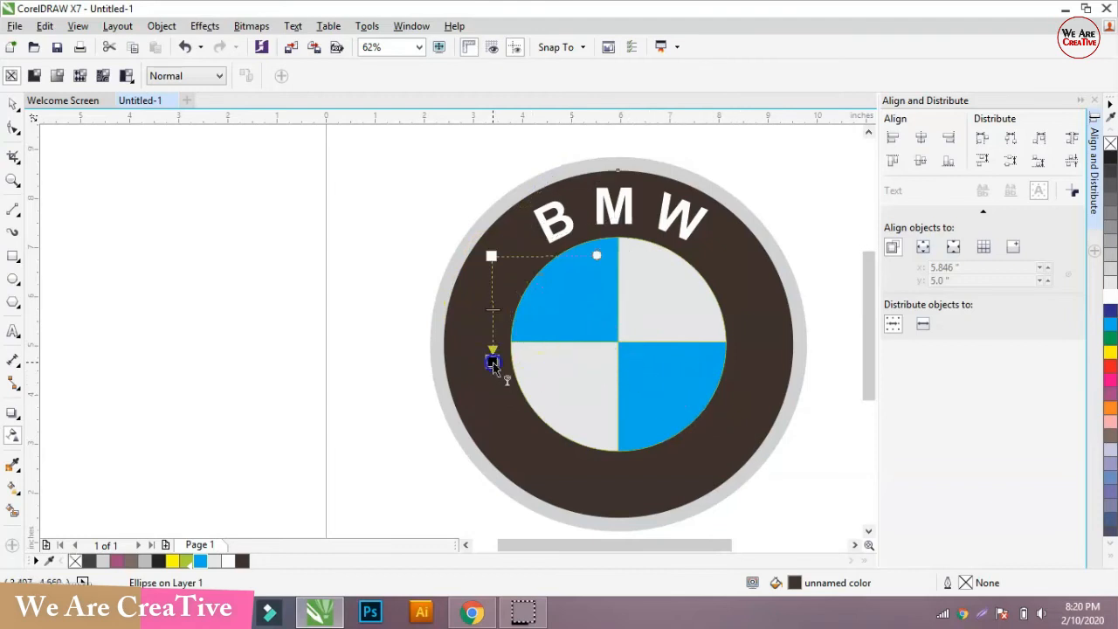
pyautogui.moveTo(491, 255); pyautogui.dragTo(737, 402)
pyautogui.moveTo(493, 364); pyautogui.dragTo(428, 186)
pyautogui.click(582, 302)
pyautogui.click(432, 187)
pyautogui.moveTo(746, 430); pyautogui.dragTo(740, 452)
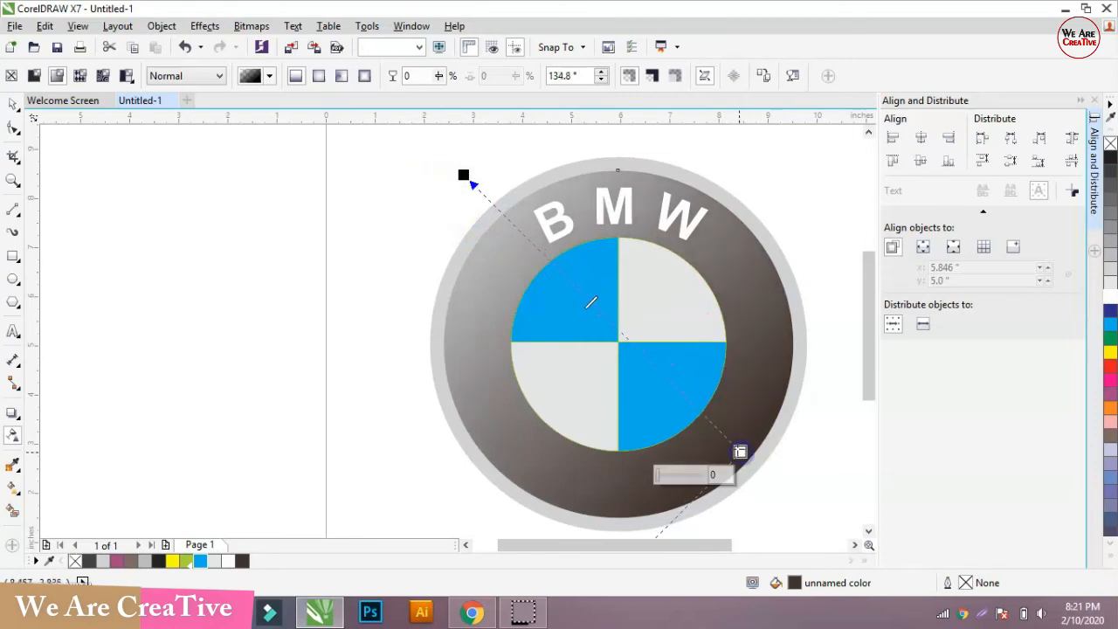
pyautogui.press('space')
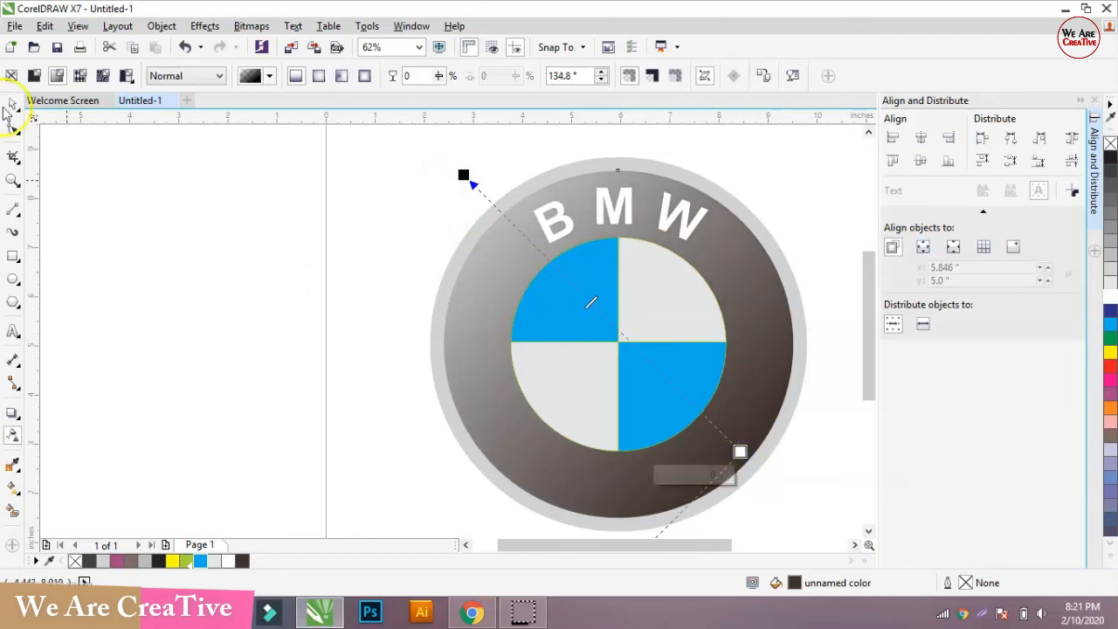
pyautogui.click(95, 187)
# Apply a diagonal linear fountain fill from cyan to white across the two cyan quarters
pyautogui.click(548, 288)
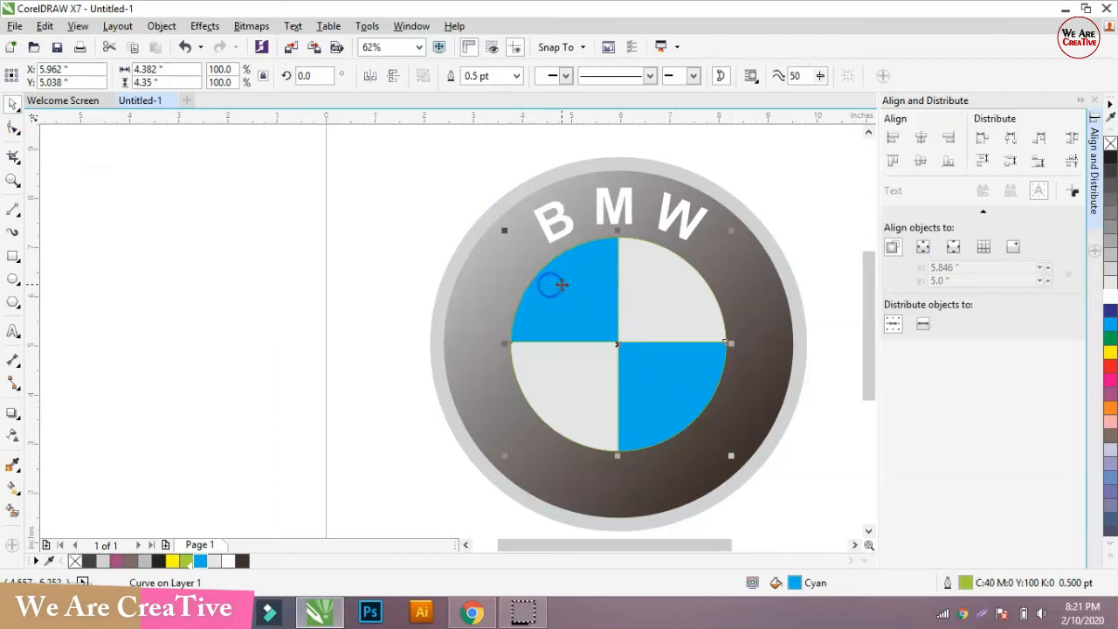
pyautogui.click(13, 487)
pyautogui.click(88, 487)
pyautogui.click(612, 267)
pyautogui.moveTo(592, 317); pyautogui.dragTo(663, 379)
pyautogui.moveTo(573, 288); pyautogui.dragTo(622, 339)
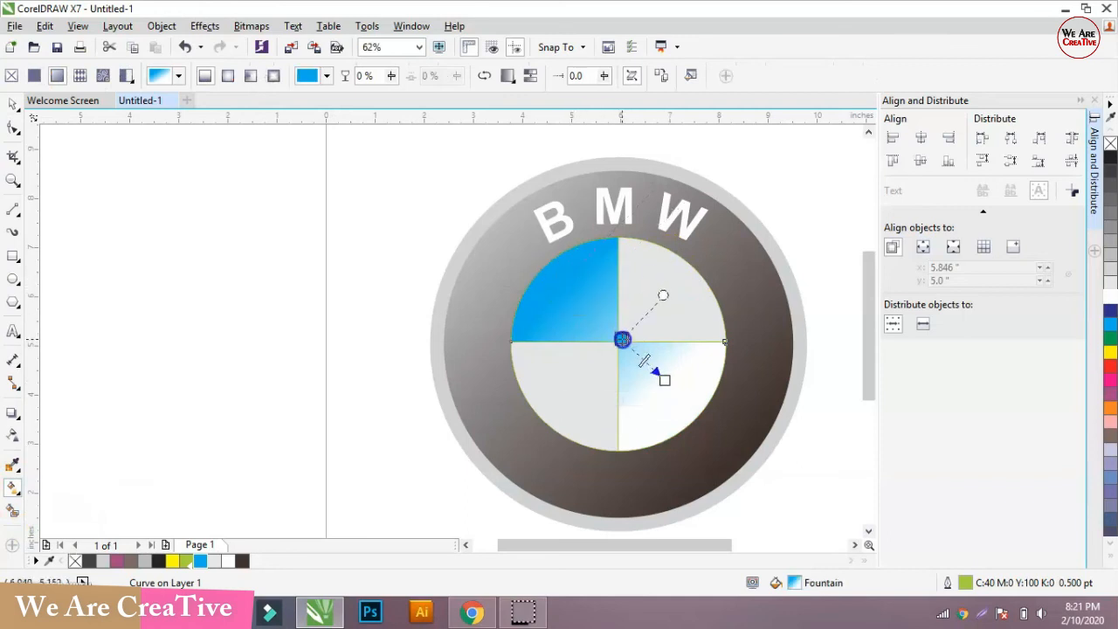
pyautogui.click(664, 377)
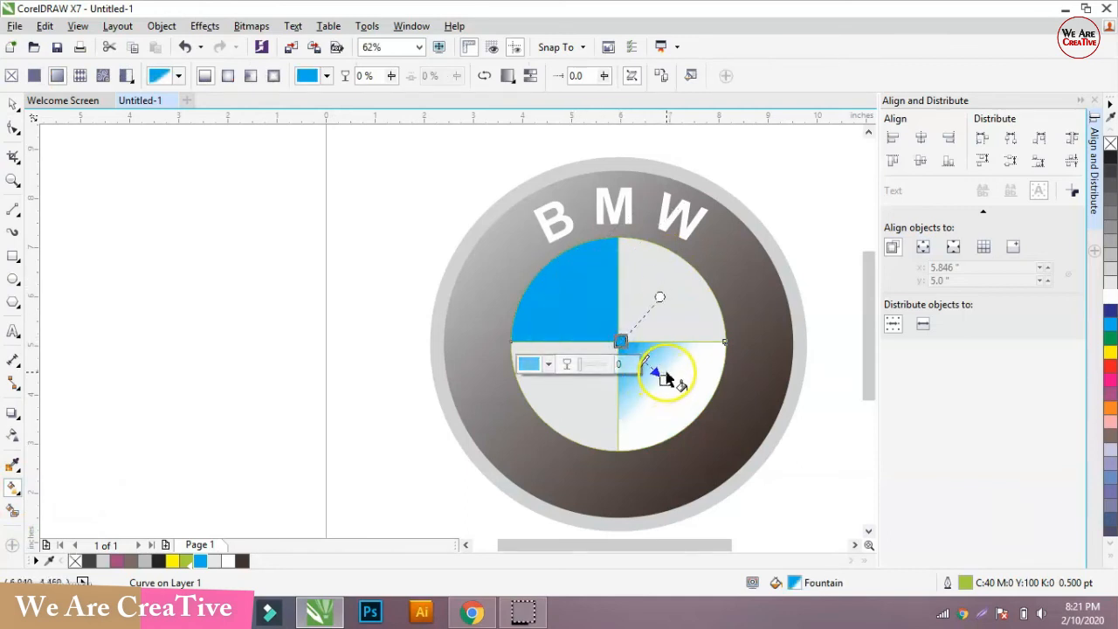
# Change the cyan quarters' fill to an elliptical fountain with white at the emblem's centre and cyan reaching the quarters' outer edge
pyautogui.click(227, 75)
pyautogui.moveTo(645, 361); pyautogui.dragTo(615, 342)
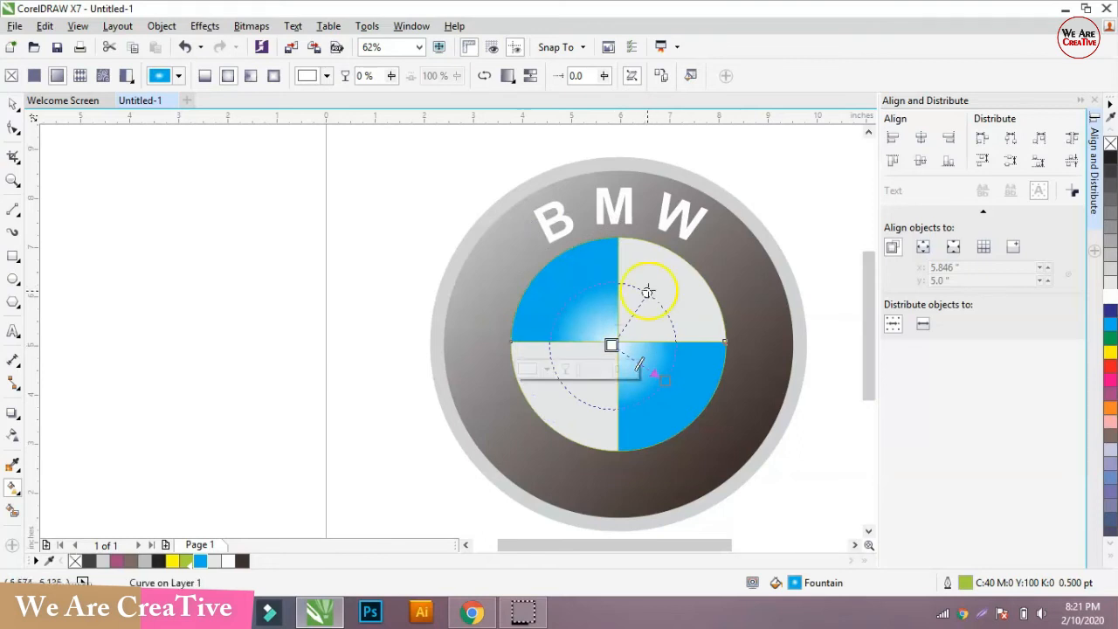
pyautogui.moveTo(663, 379); pyautogui.dragTo(696, 415)
pyautogui.click(690, 406)
pyautogui.click(613, 344)
pyautogui.moveTo(613, 344); pyautogui.dragTo(622, 340)
pyautogui.moveTo(694, 415)
pyautogui.mouseDown()
pyautogui.moveTo(716, 395)
pyautogui.moveTo(699, 421)
pyautogui.mouseUp()
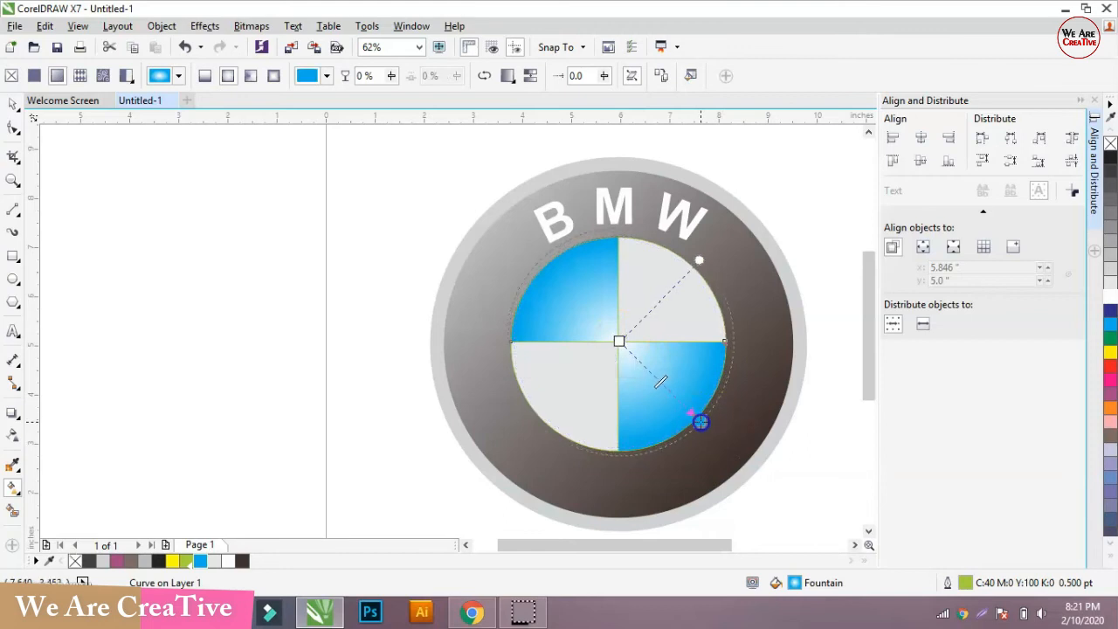
pyautogui.click(699, 419)
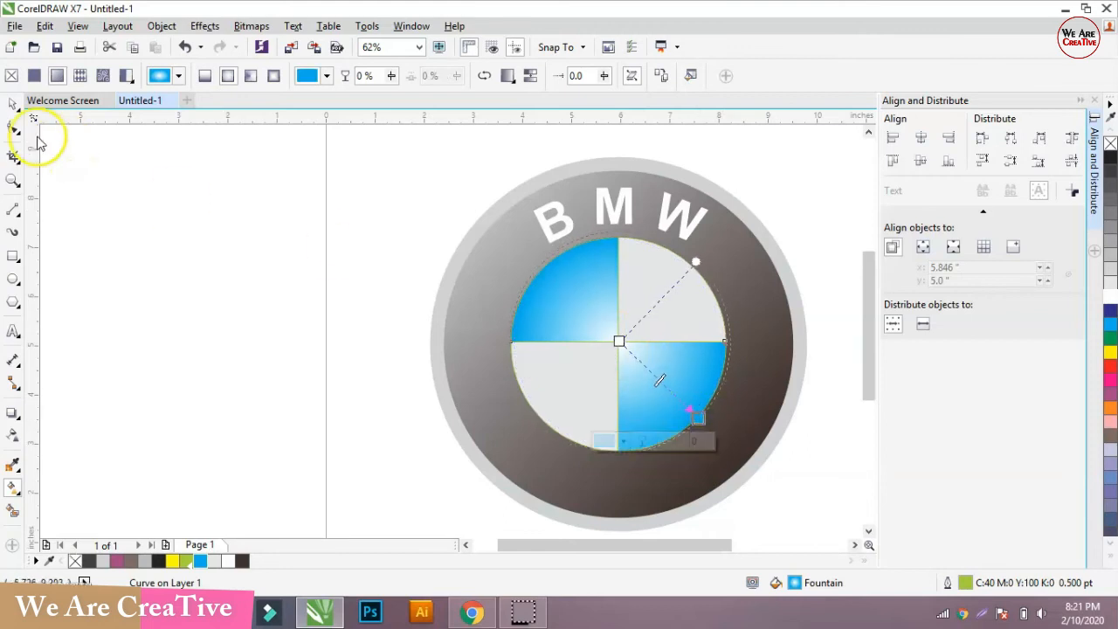
pyautogui.click(13, 105)
pyautogui.click(244, 219)
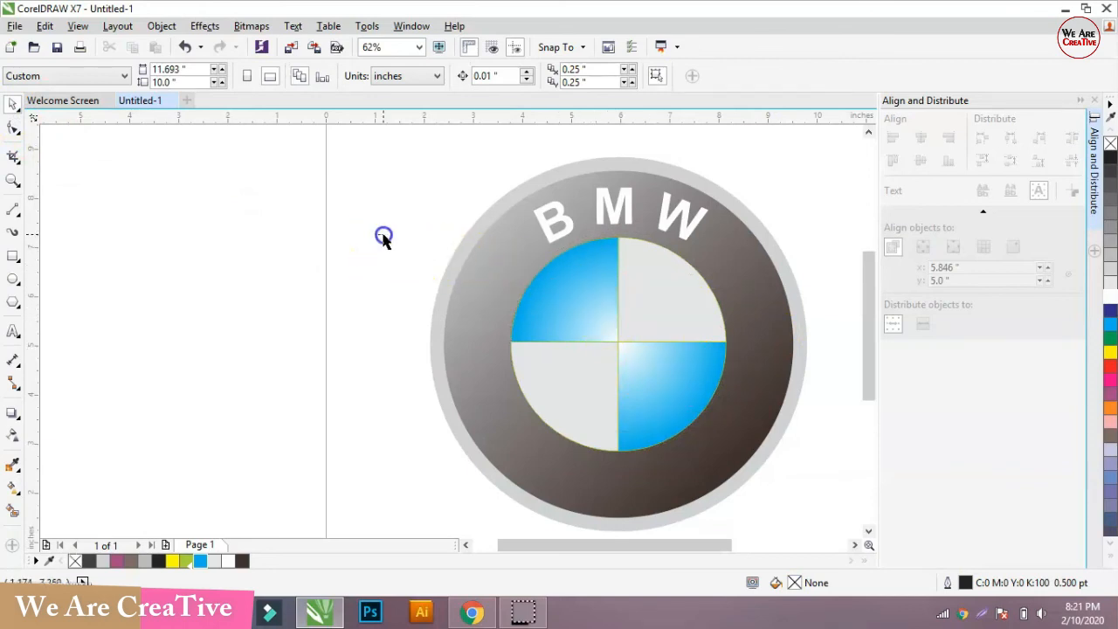
# Remove the green outlines from the cyan and light grey quarters
pyautogui.moveTo(376, 203); pyautogui.dragTo(756, 442)
pyautogui.moveTo(394, 203); pyautogui.dragTo(789, 463)
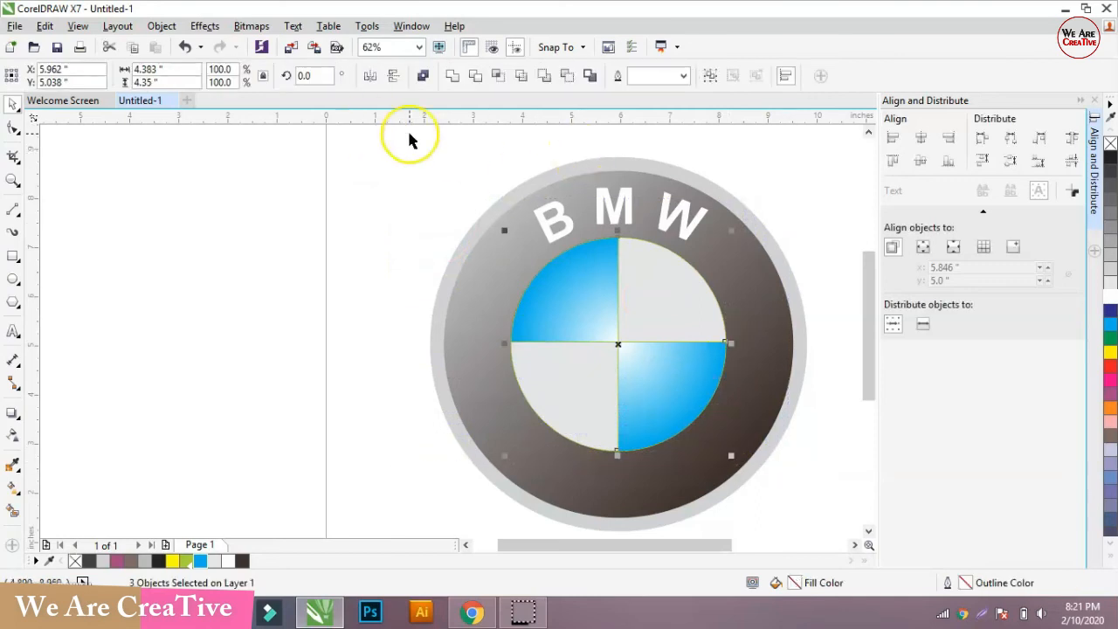
pyautogui.click(773, 185)
pyautogui.scroll(3, 634, 353)
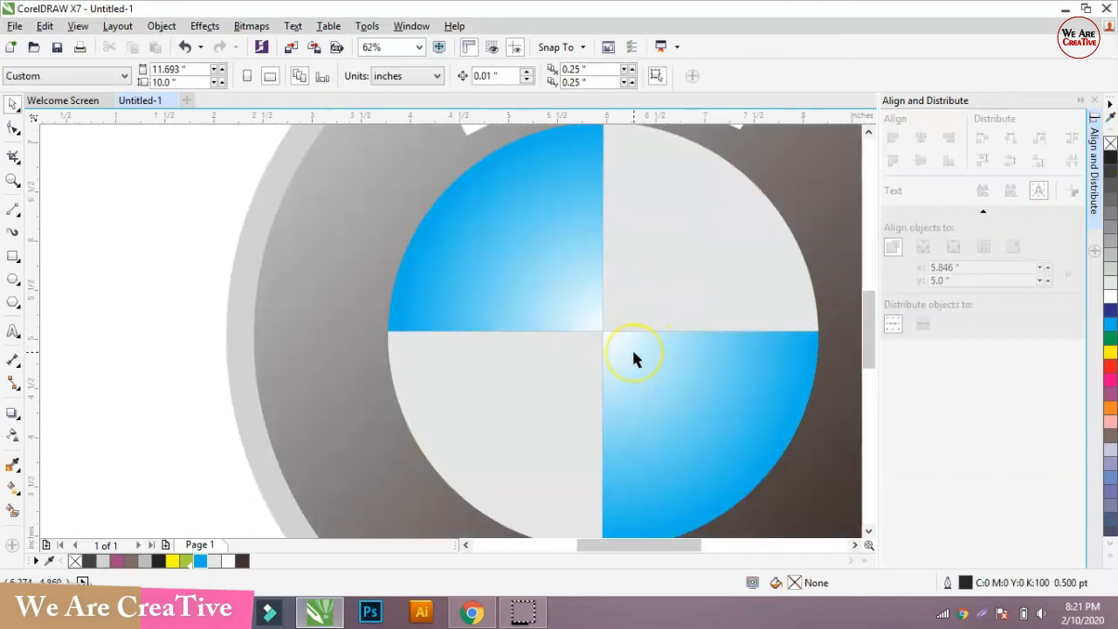
pyautogui.scroll(-3, 631, 347)
pyautogui.click(631, 347)
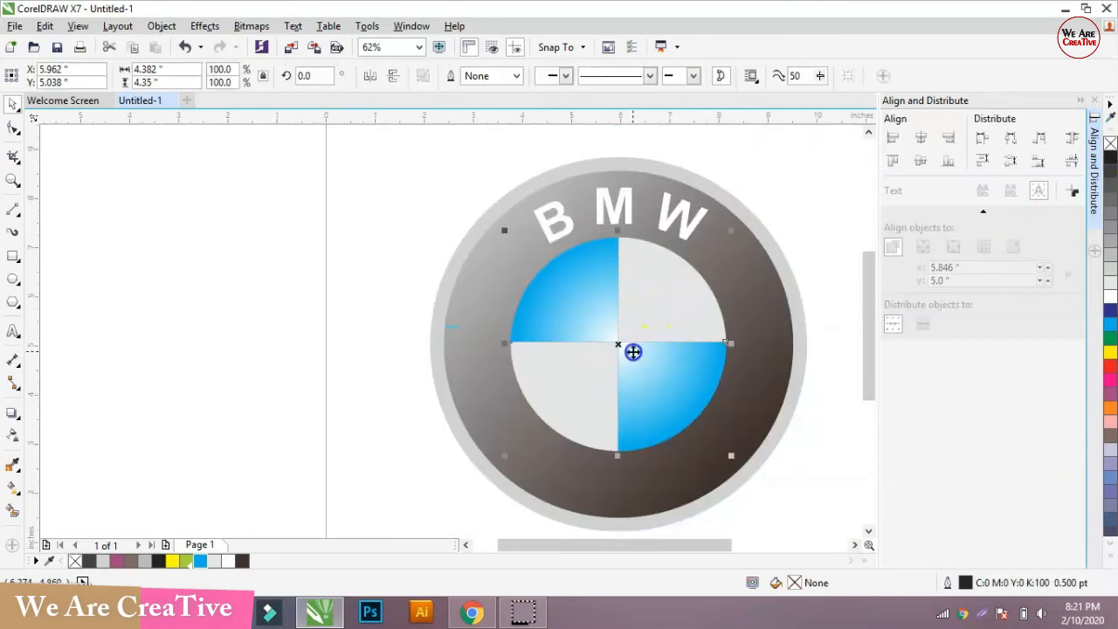
pyautogui.click(666, 320)
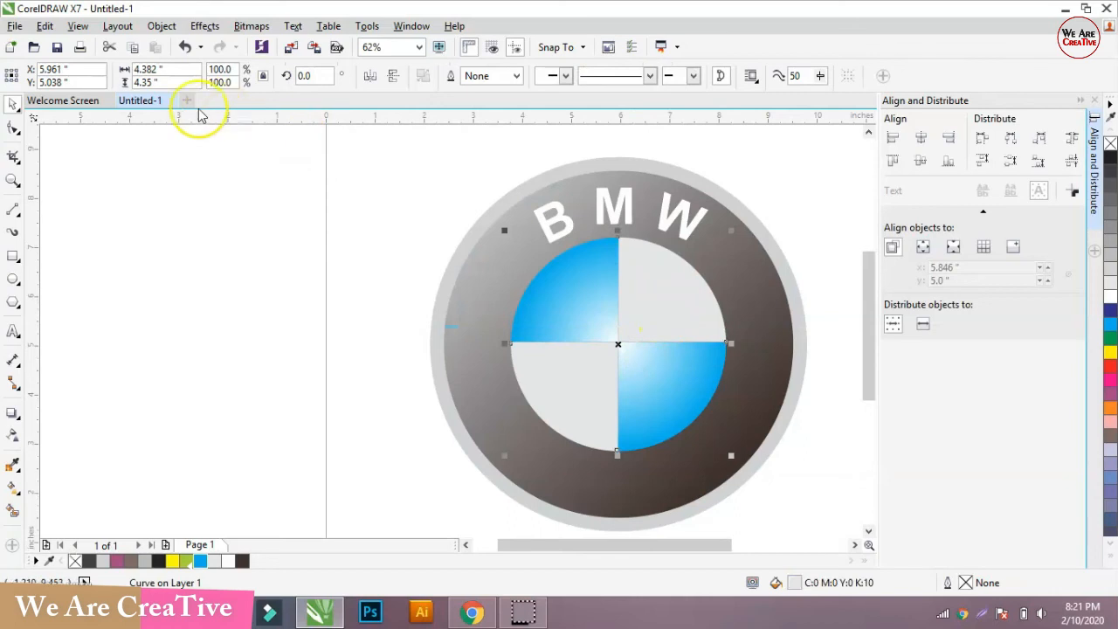
pyautogui.click(12, 511)
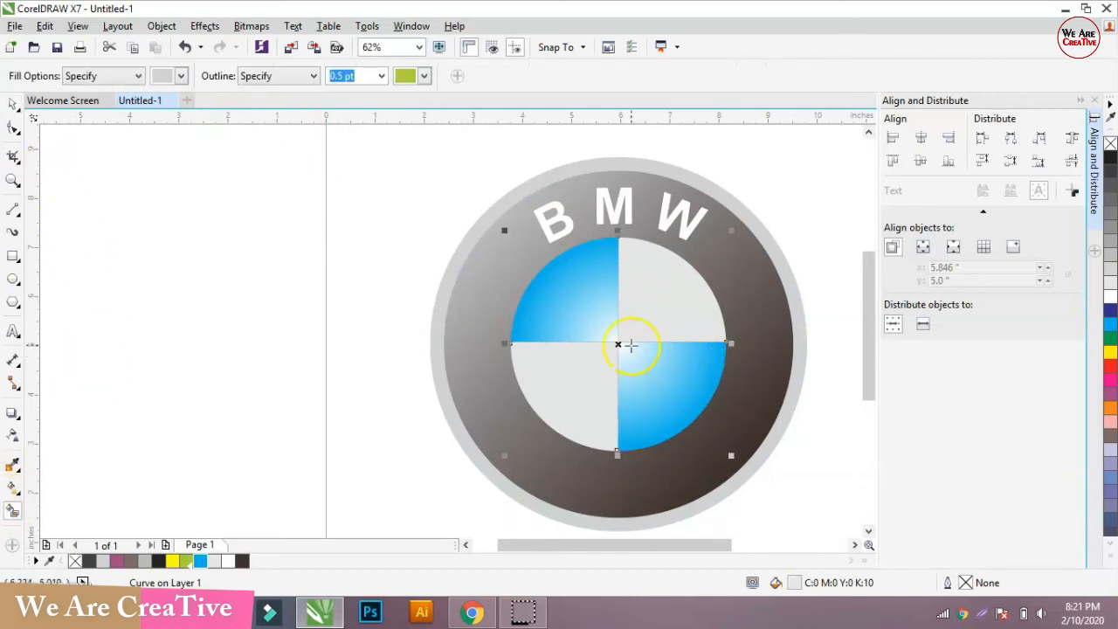
pyautogui.click(614, 333)
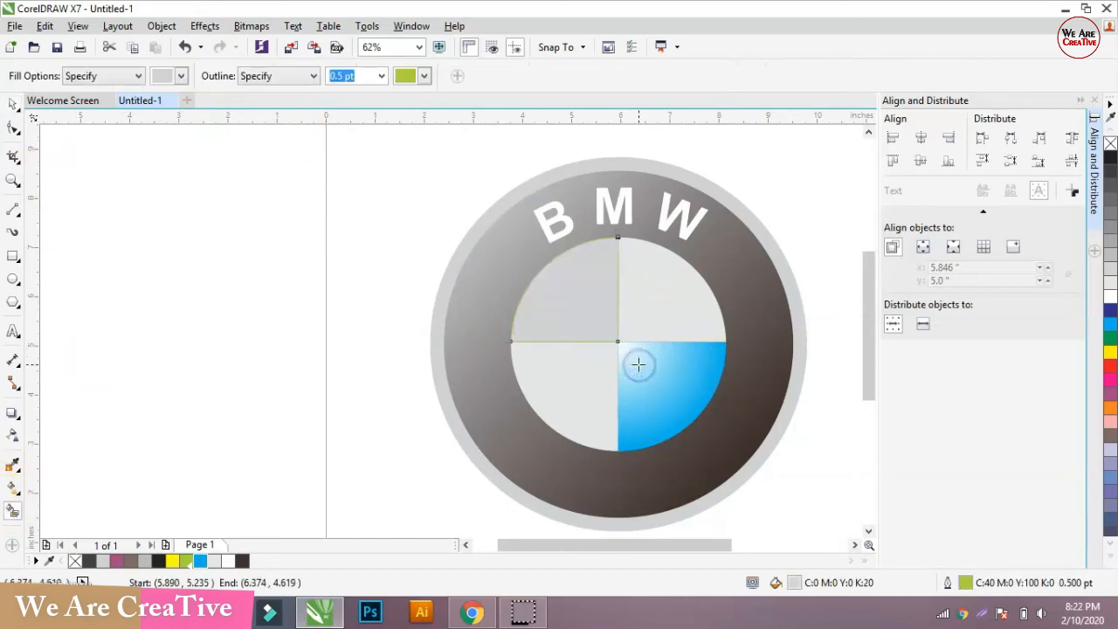
pyautogui.click(643, 332)
pyautogui.click(10, 106)
pyautogui.click(723, 293)
# Apply a linear fountain fill from light grey to white to the light grey quarters, running from the emblem's centre toward the lower right
pyautogui.click(701, 289)
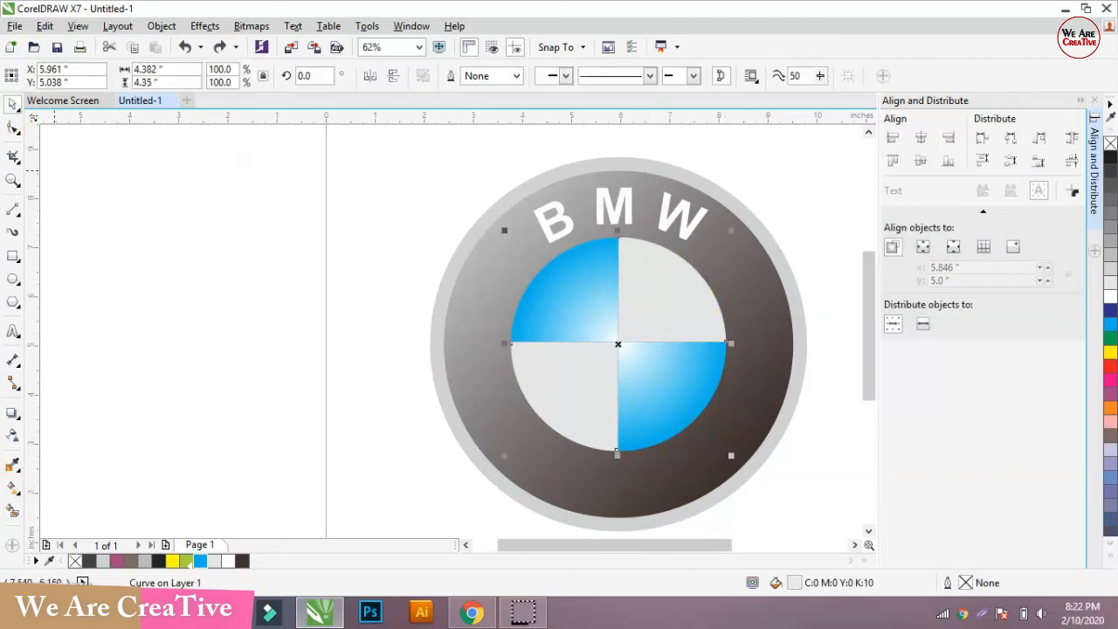
pyautogui.click(16, 492)
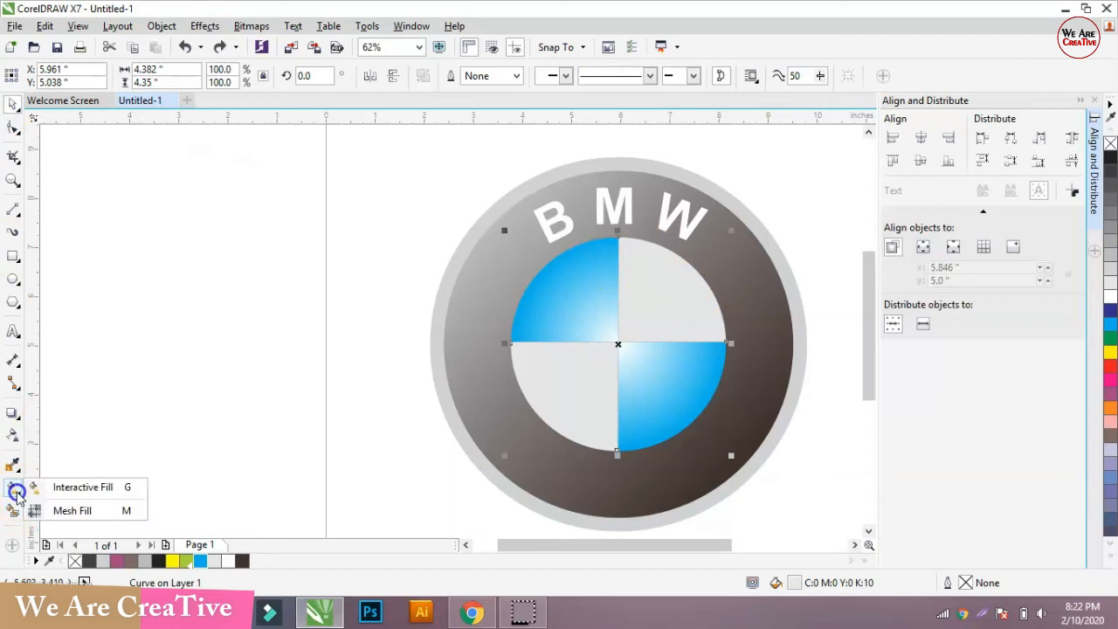
pyautogui.click(48, 486)
pyautogui.moveTo(606, 322); pyautogui.dragTo(655, 387)
pyautogui.moveTo(617, 322); pyautogui.dragTo(617, 337)
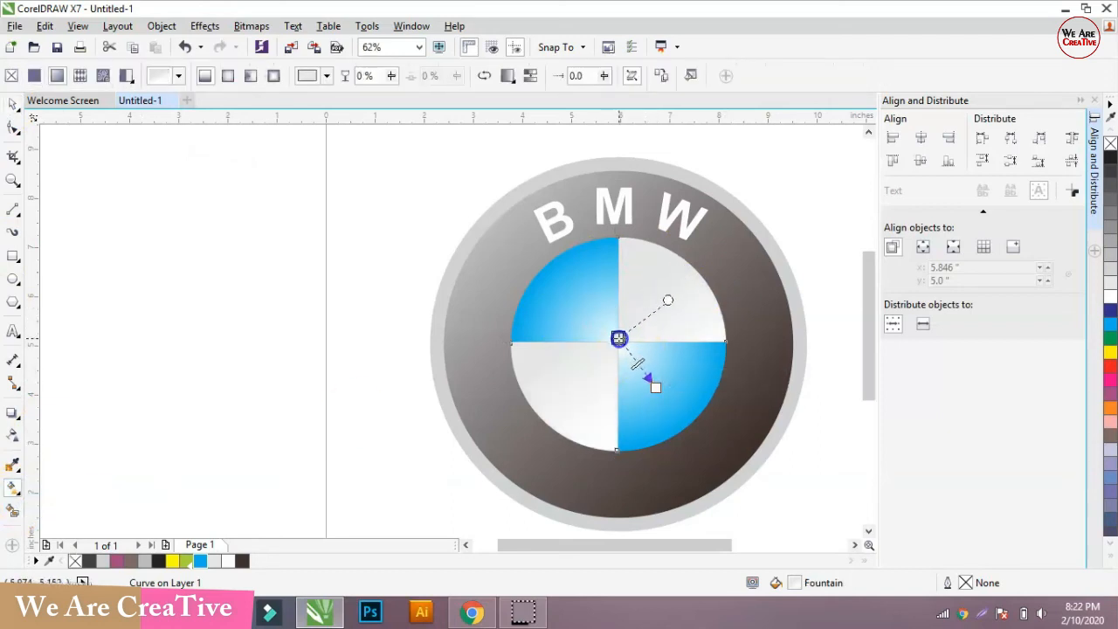
pyautogui.click(651, 389)
pyautogui.moveTo(655, 386); pyautogui.dragTo(684, 434)
pyautogui.click(13, 106)
pyautogui.press('Escape')
pyautogui.scroll(-2, 672, 359)
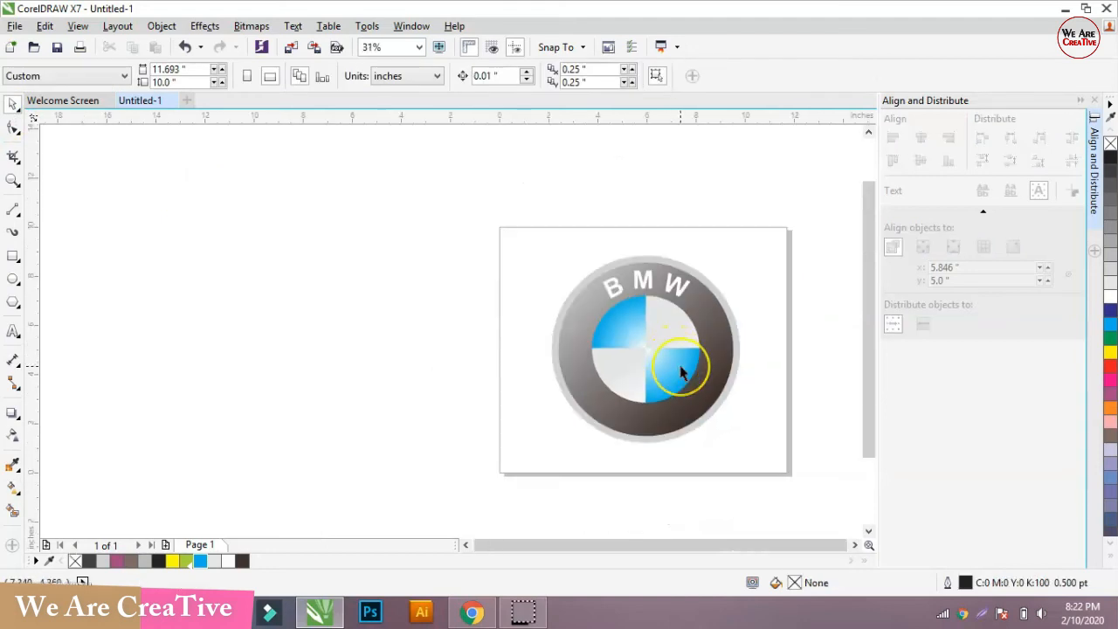
pyautogui.scroll(2, 681, 371)
# Draw an unfilled ellipse about 4.36 by 4.37 inches over the quarters, stretching its top and left side to their edge
pyautogui.click(13, 279)
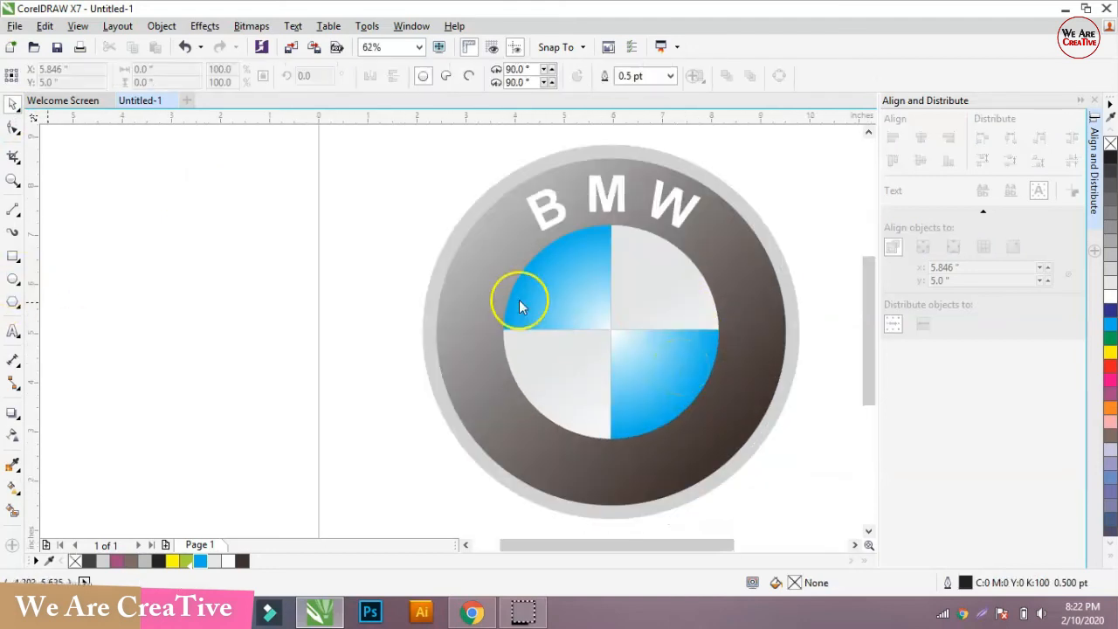
pyautogui.moveTo(523, 245); pyautogui.dragTo(719, 442)
pyautogui.moveTo(616, 241); pyautogui.dragTo(612, 218)
pyautogui.scroll(2, 638, 341)
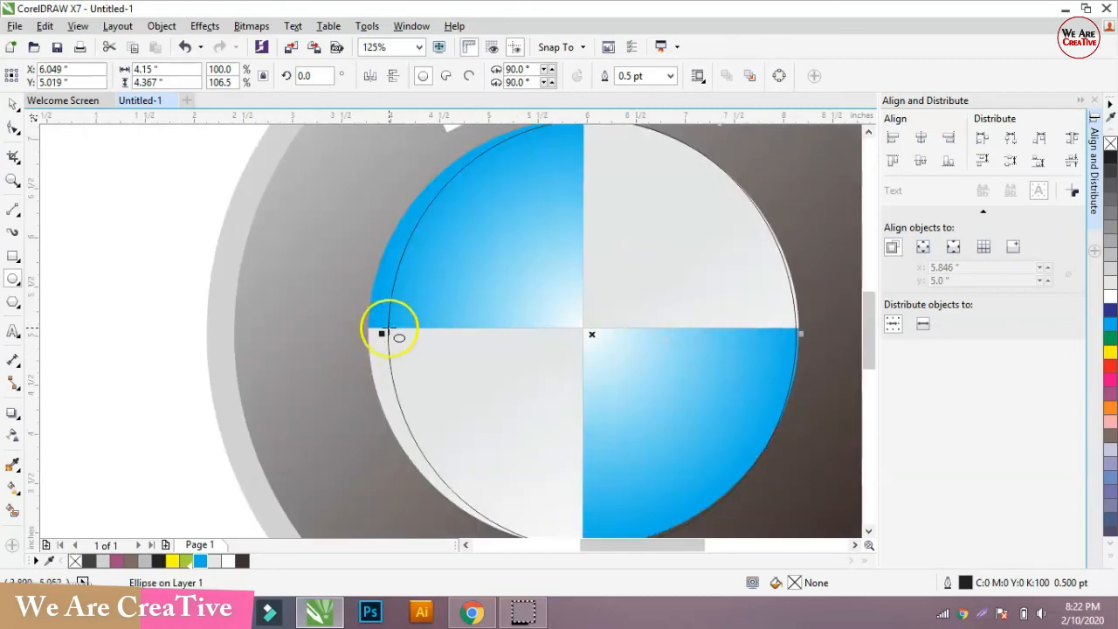
pyautogui.moveTo(383, 333); pyautogui.dragTo(363, 336)
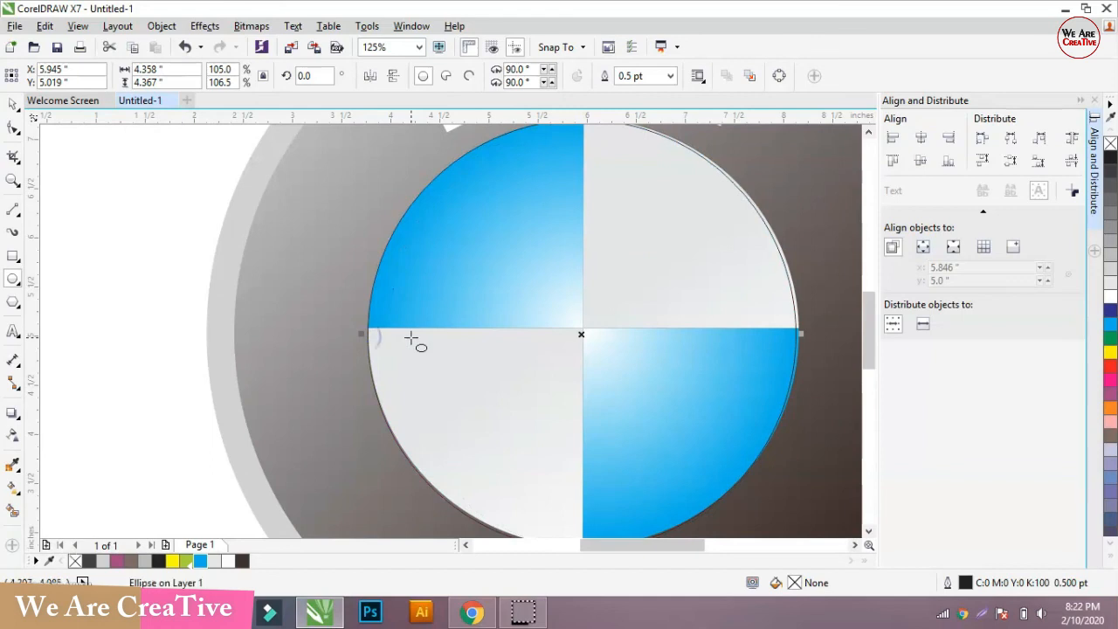
# Stretch the ellipse's right side and top to about 4.383 by 4.387 inches to match the outer edge of the quarters
pyautogui.scroll(-2, 411, 338)
pyautogui.scroll(2, 586, 323)
pyautogui.moveTo(625, 338); pyautogui.dragTo(630, 338)
pyautogui.scroll(-2, 578, 338)
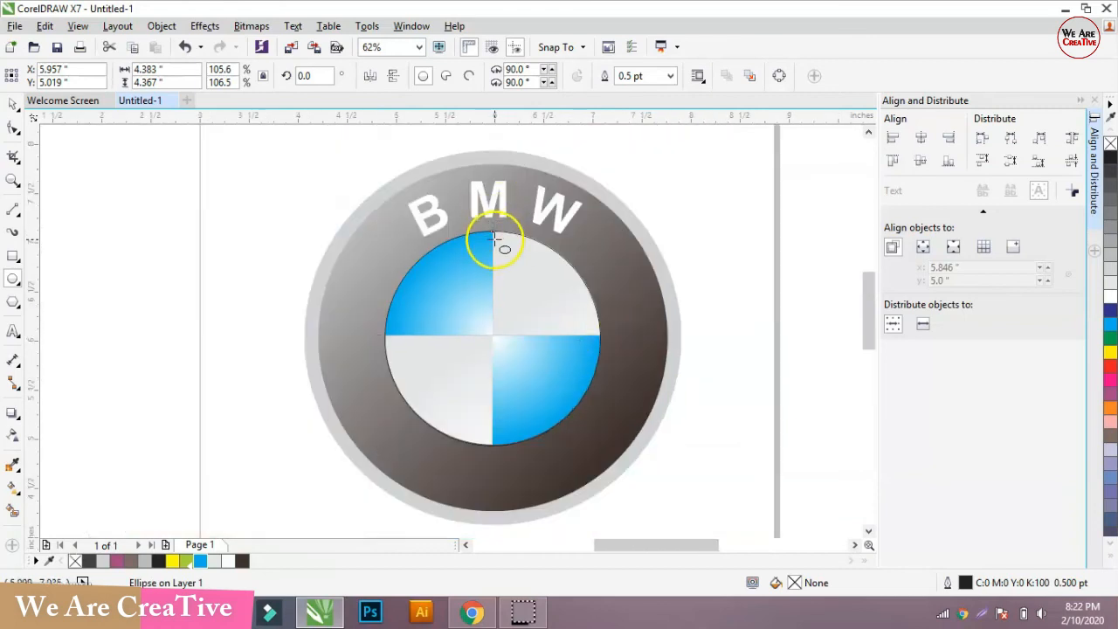
pyautogui.scroll(2, 492, 227)
pyautogui.moveTo(490, 216); pyautogui.dragTo(489, 216)
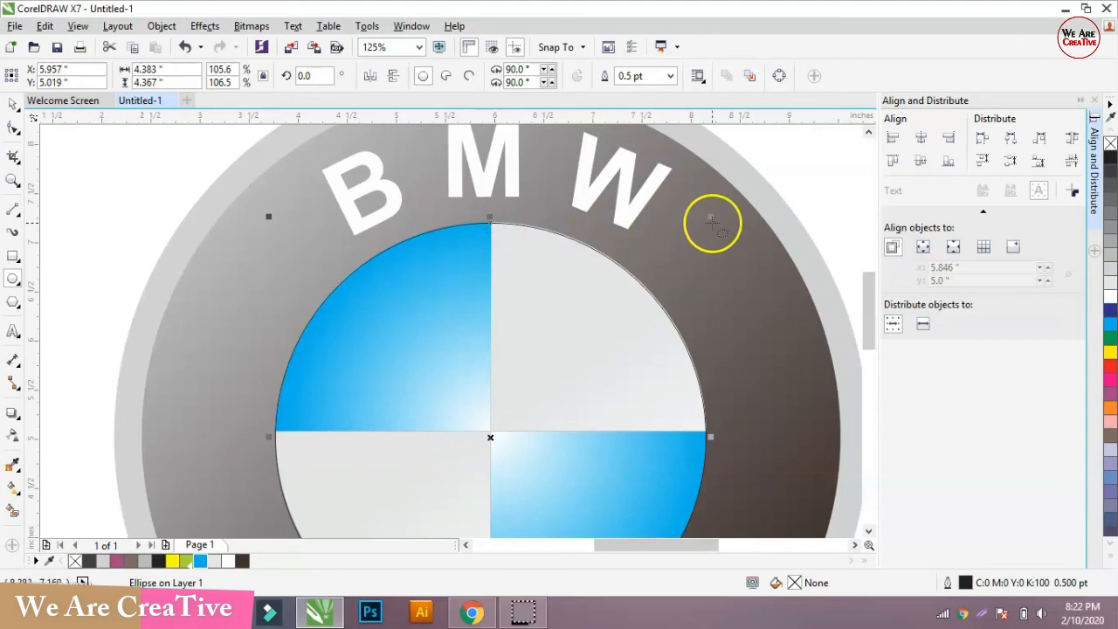
pyautogui.scroll(2, 512, 242)
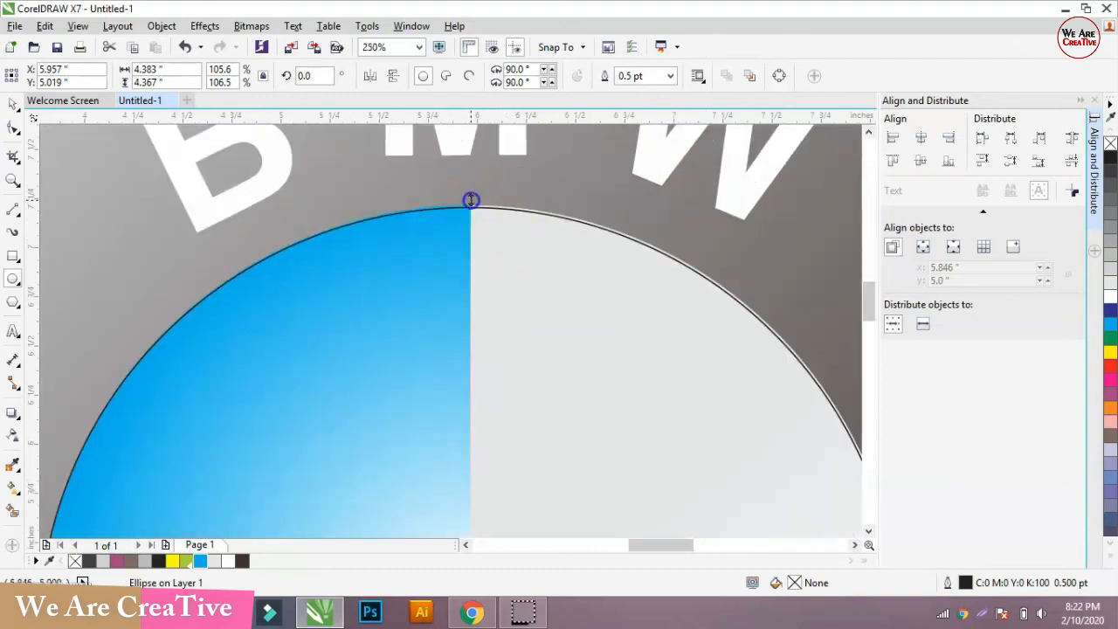
pyautogui.moveTo(470, 200); pyautogui.dragTo(471, 196)
pyautogui.scroll(-4, 536, 282)
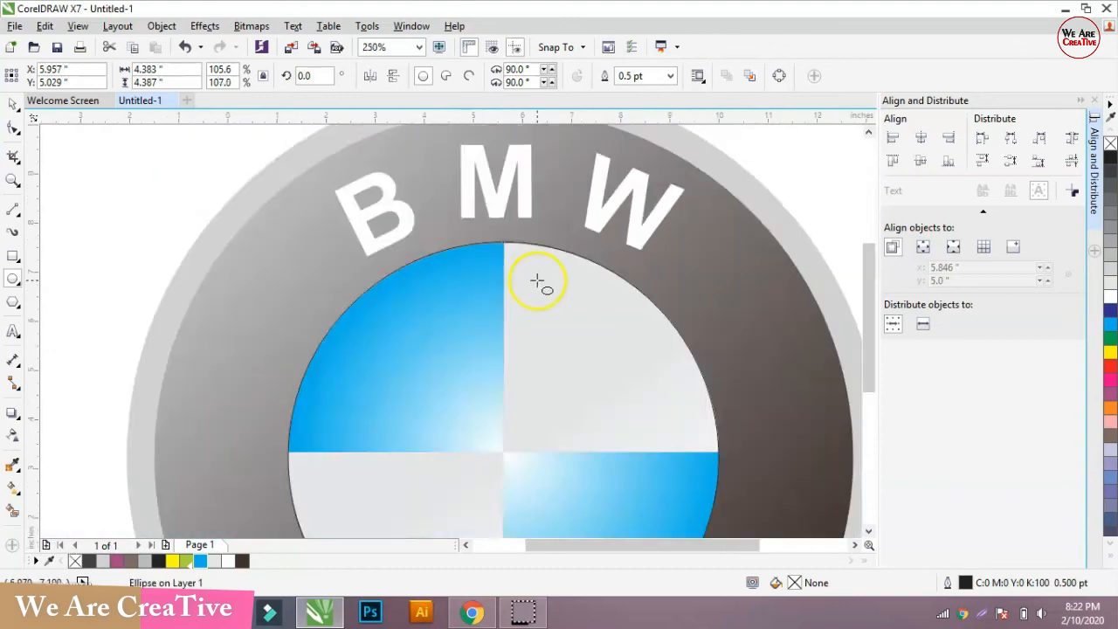
# Set the inner circle's outline to 4.0 pt and recolour it with a dark brown sampled from the ring's lower-right area
pyautogui.click(670, 76)
pyautogui.click(636, 181)
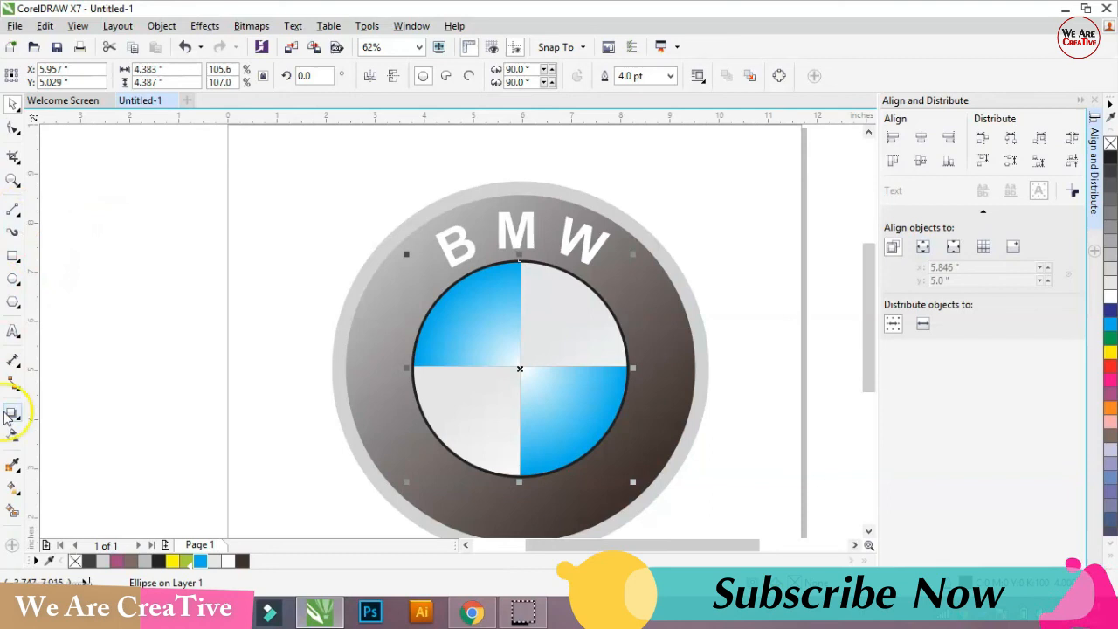
pyautogui.click(14, 465)
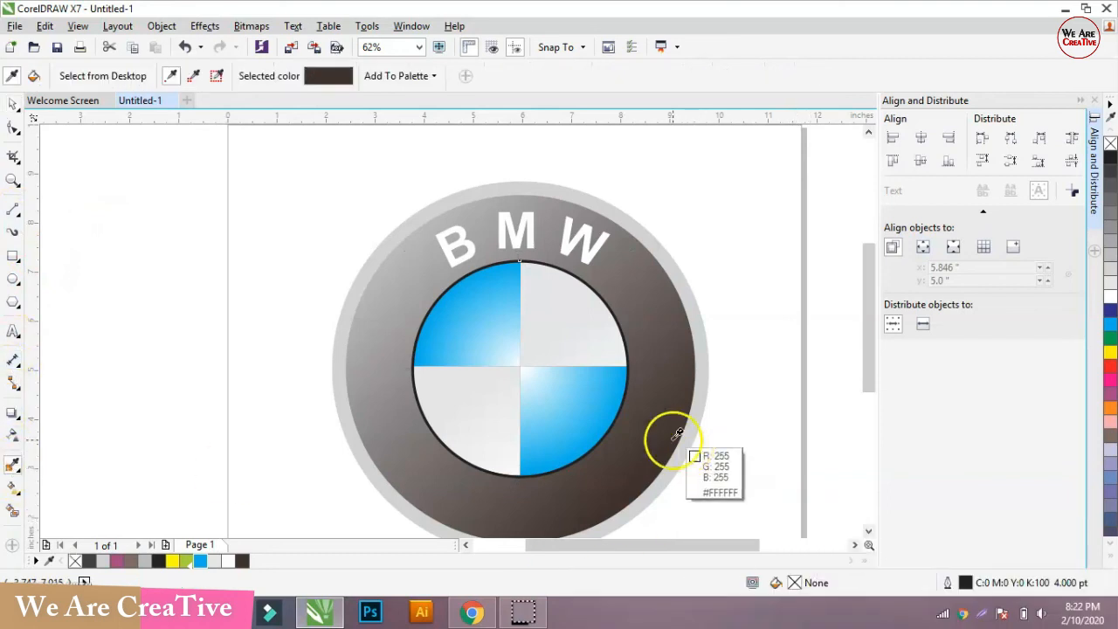
pyautogui.scroll(2, 594, 441)
pyautogui.scroll(3, 587, 449)
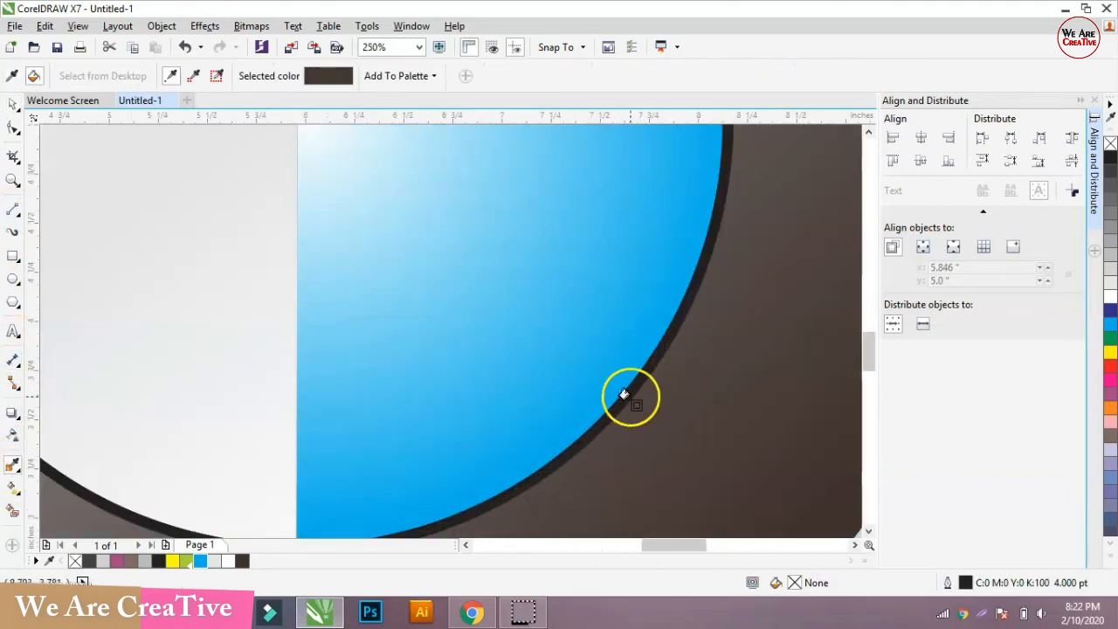
pyautogui.scroll(-3, 624, 393)
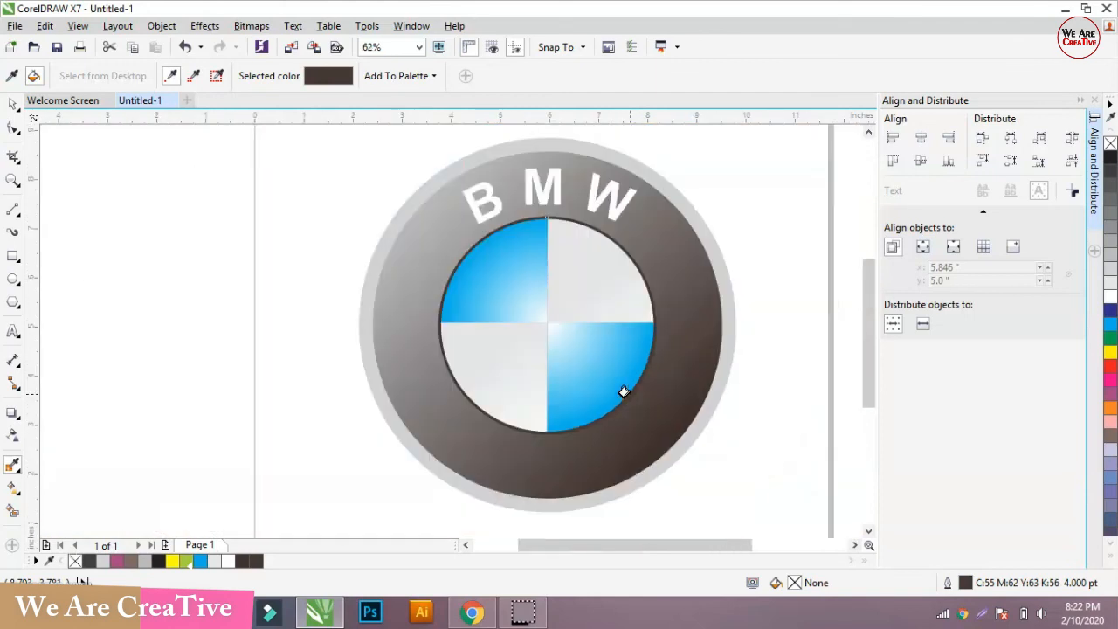
pyautogui.scroll(-1, 623, 393)
pyautogui.scroll(1, 624, 389)
pyautogui.click(13, 107)
pyautogui.click(101, 167)
pyautogui.scroll(-1, 650, 358)
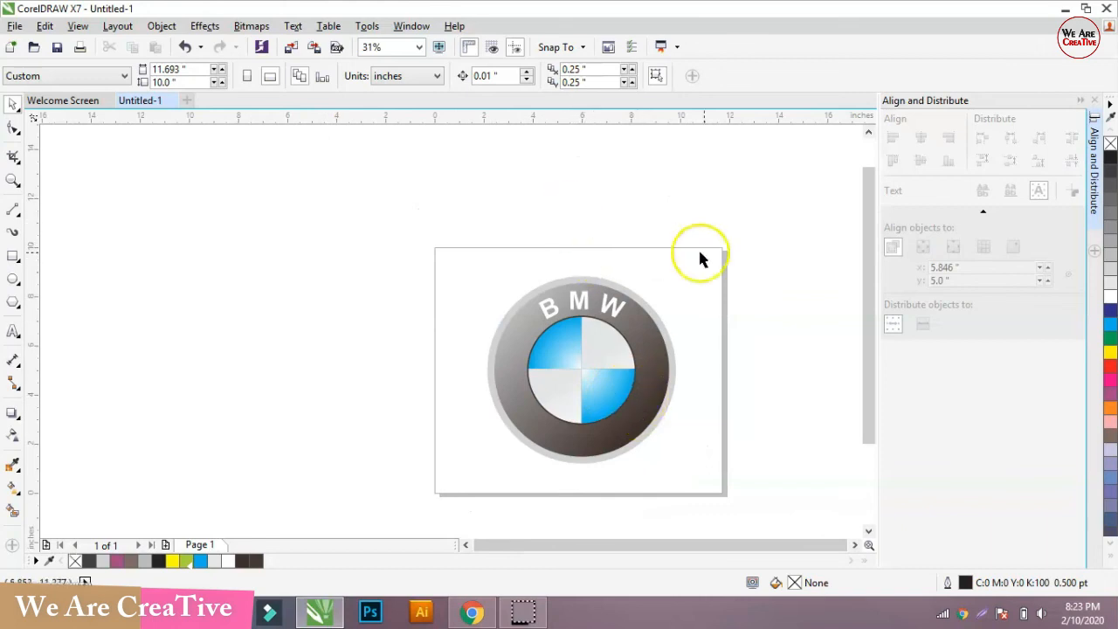
# Add a page-sized background rectangle behind the emblem, fill it with a light cyan shade (C:56 M:0 Y:0 K:0) and remove its outline
pyautogui.doubleClick(13, 258)
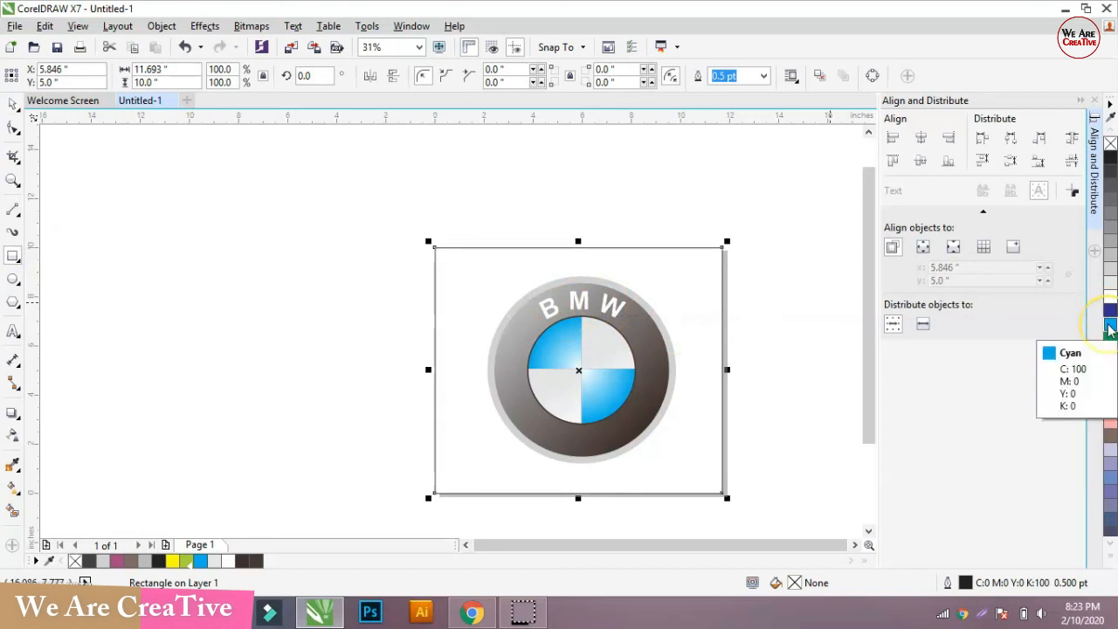
pyautogui.click(1109, 327)
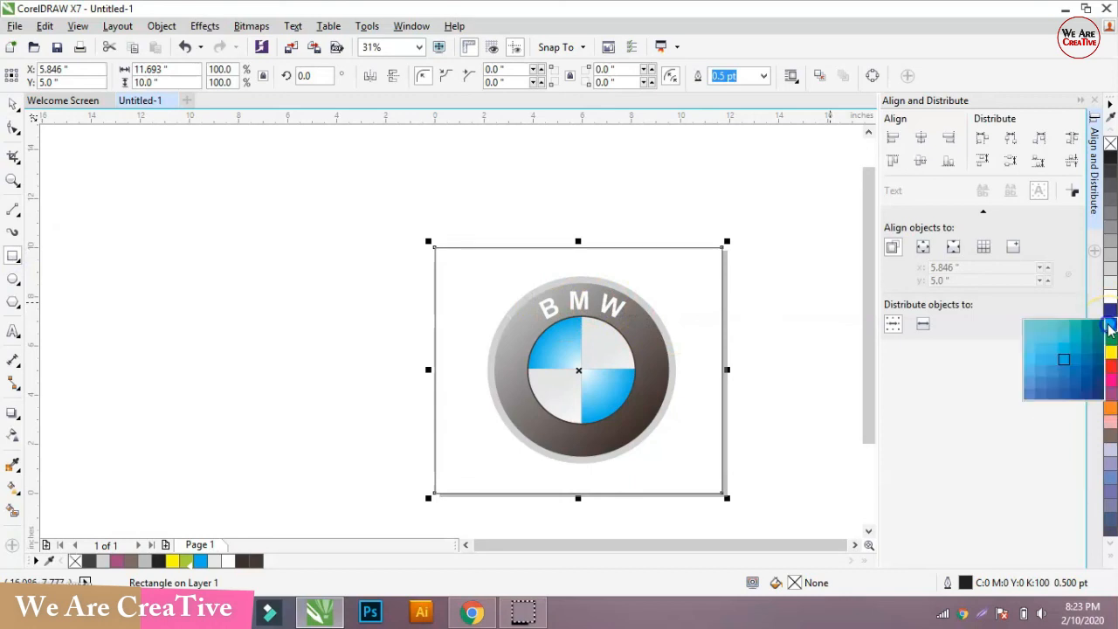
pyautogui.click(1030, 367)
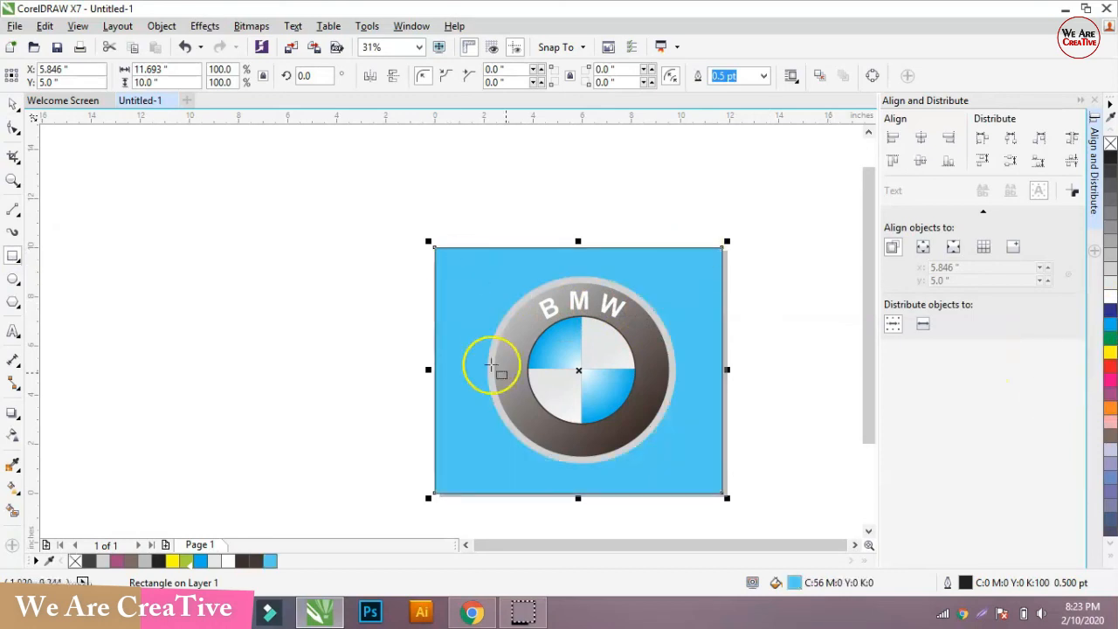
pyautogui.rightClick(1111, 145)
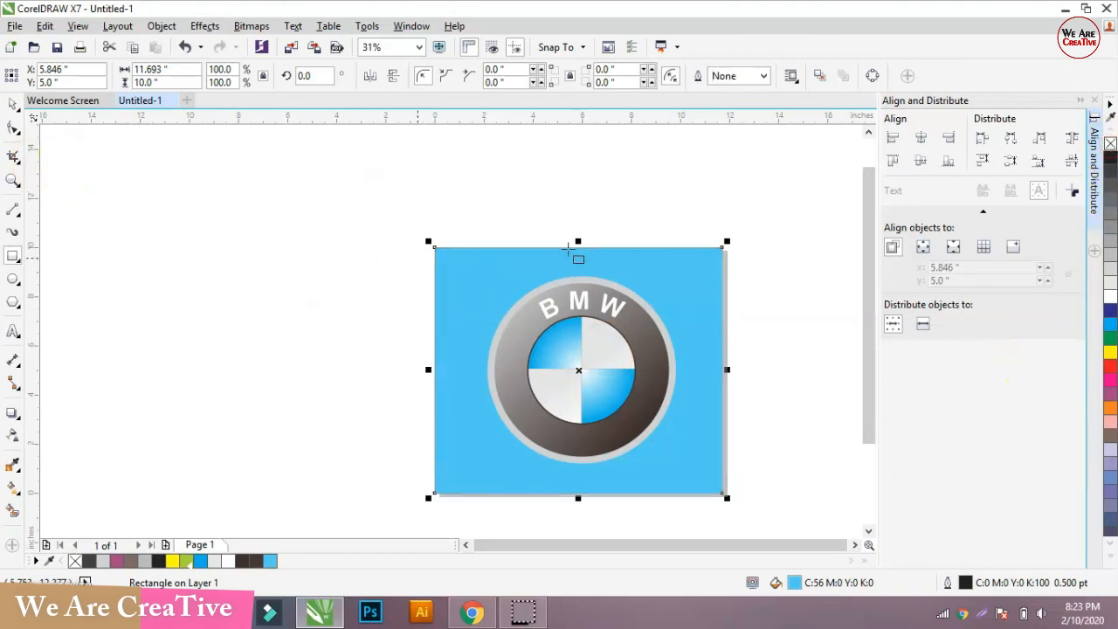
# Apply an elliptical fountain fill in white and light cyan to the background rectangle, with the white centre near the emblem's middle
pyautogui.click(13, 490)
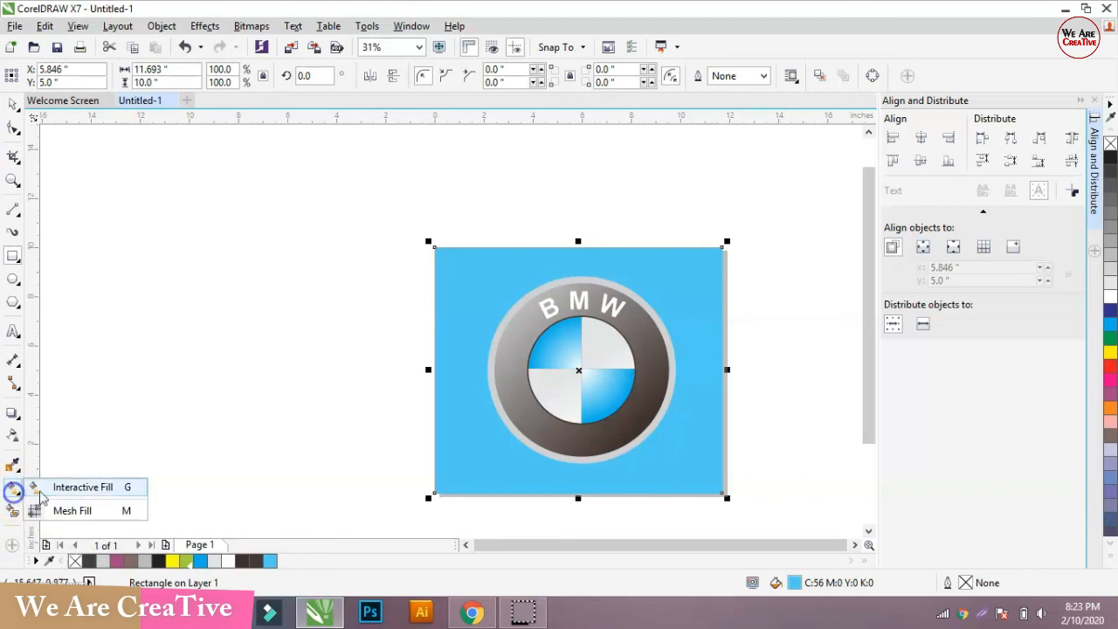
pyautogui.click(60, 491)
pyautogui.moveTo(472, 278); pyautogui.dragTo(569, 355)
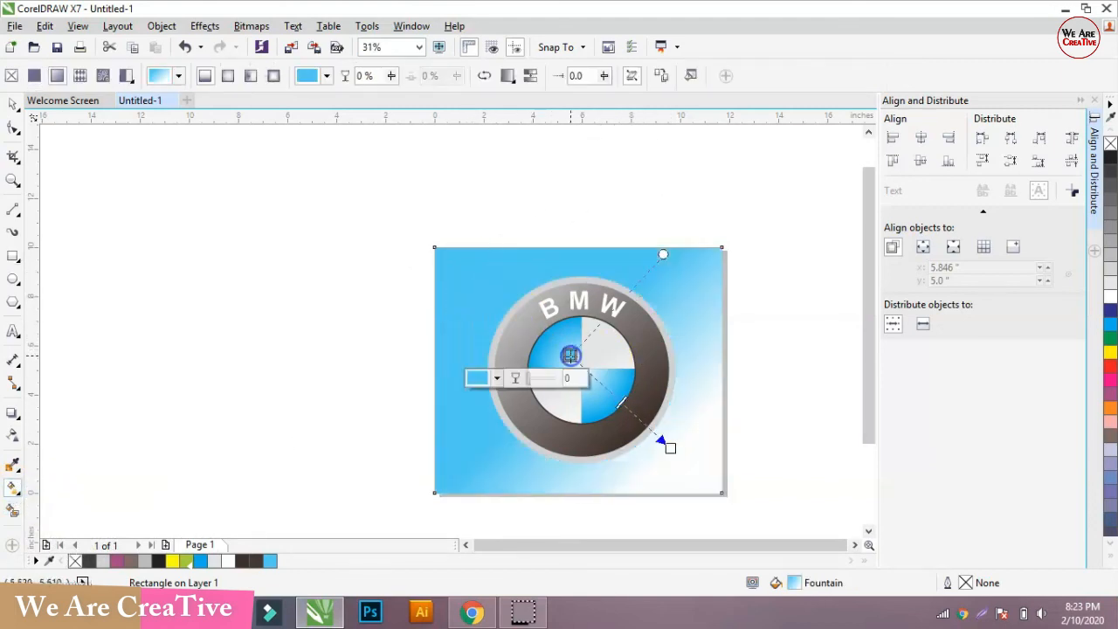
pyautogui.click(228, 75)
pyautogui.moveTo(644, 402); pyautogui.dragTo(577, 356)
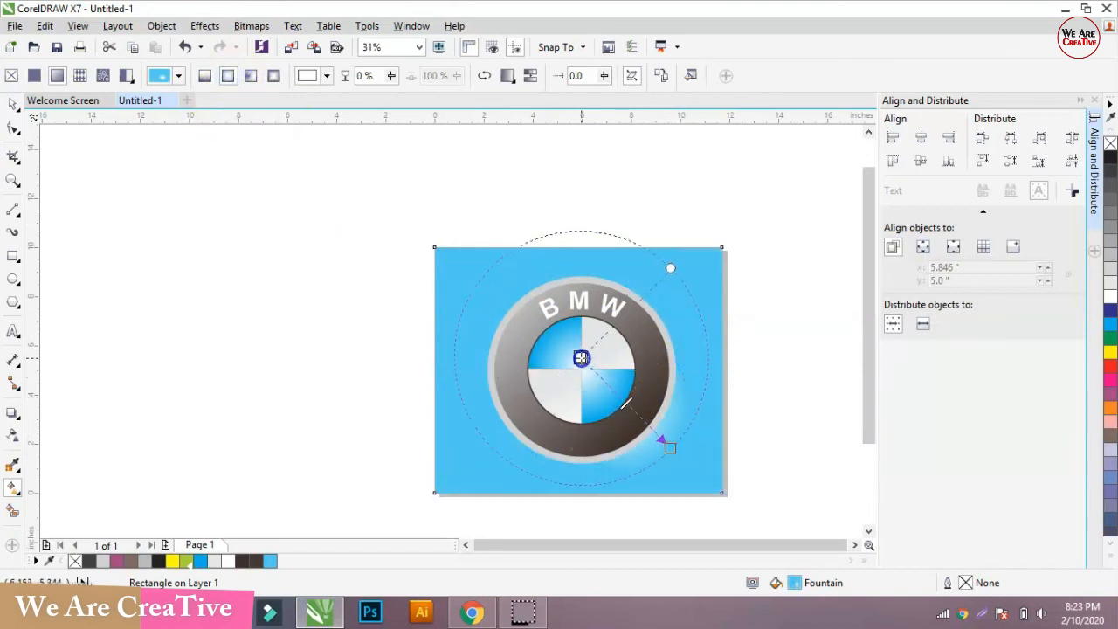
# Enlarge the background's elliptical gradient to reach the page's lower-right corner and centre it on the rectangle, then deselect it
pyautogui.moveTo(665, 458); pyautogui.dragTo(709, 487)
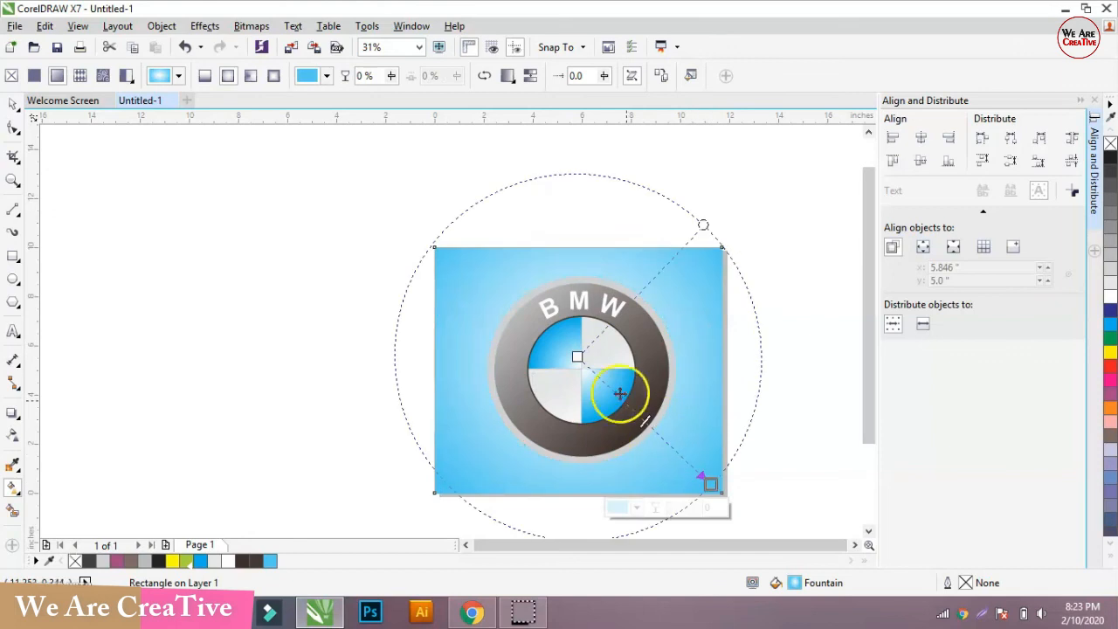
pyautogui.moveTo(579, 357); pyautogui.dragTo(581, 369)
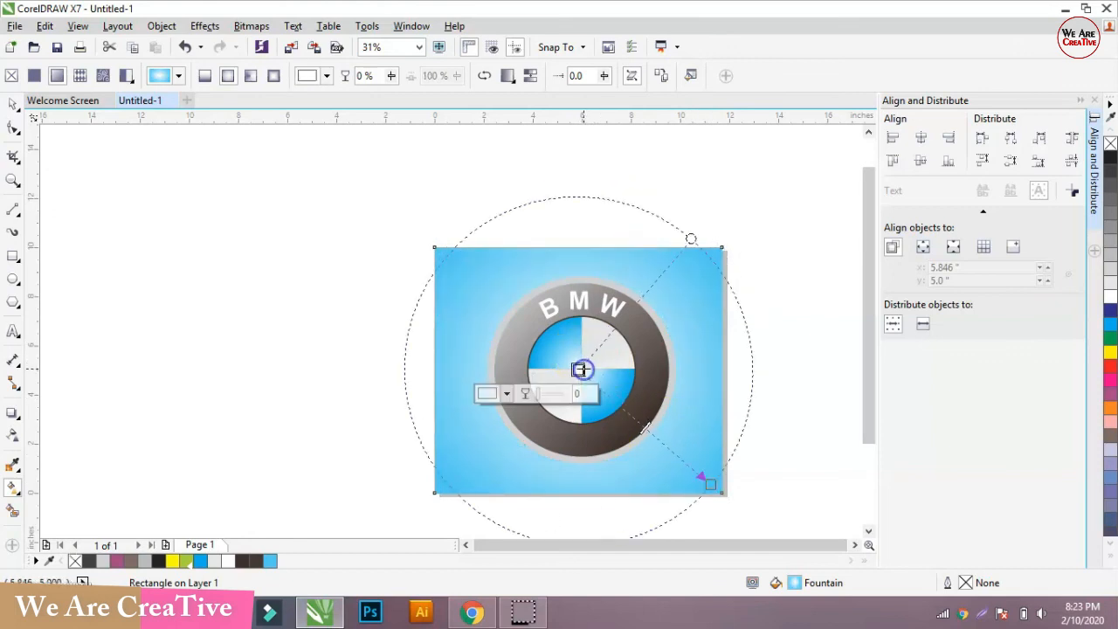
pyautogui.moveTo(710, 483); pyautogui.dragTo(717, 484)
pyautogui.press('space')
pyautogui.click(89, 169)
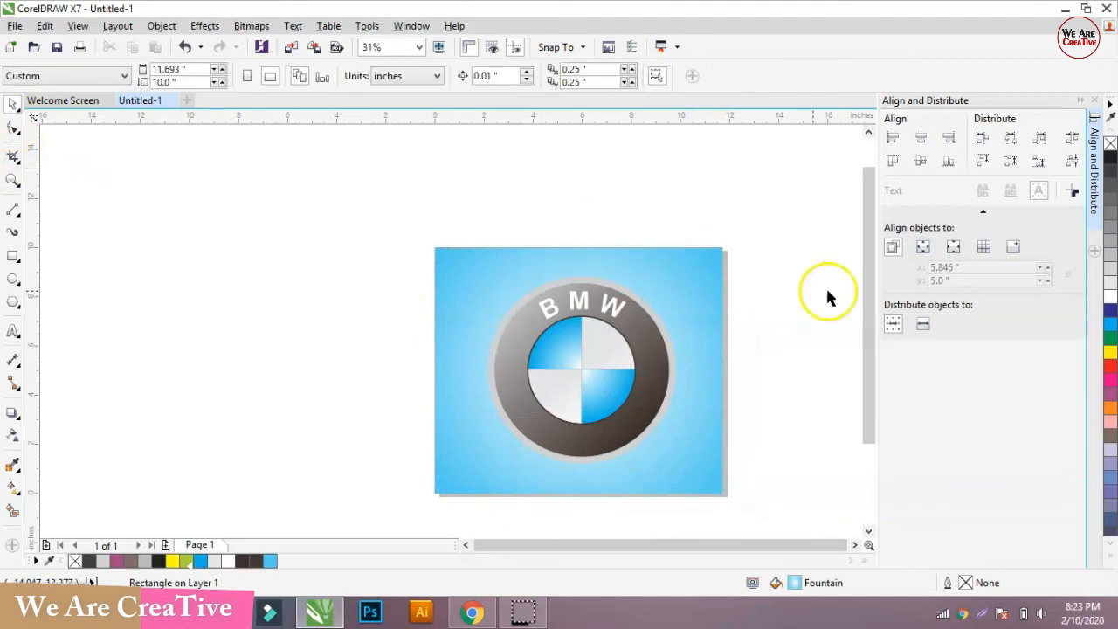
pyautogui.scroll(-1, 591, 373)
pyautogui.scroll(1, 597, 380)
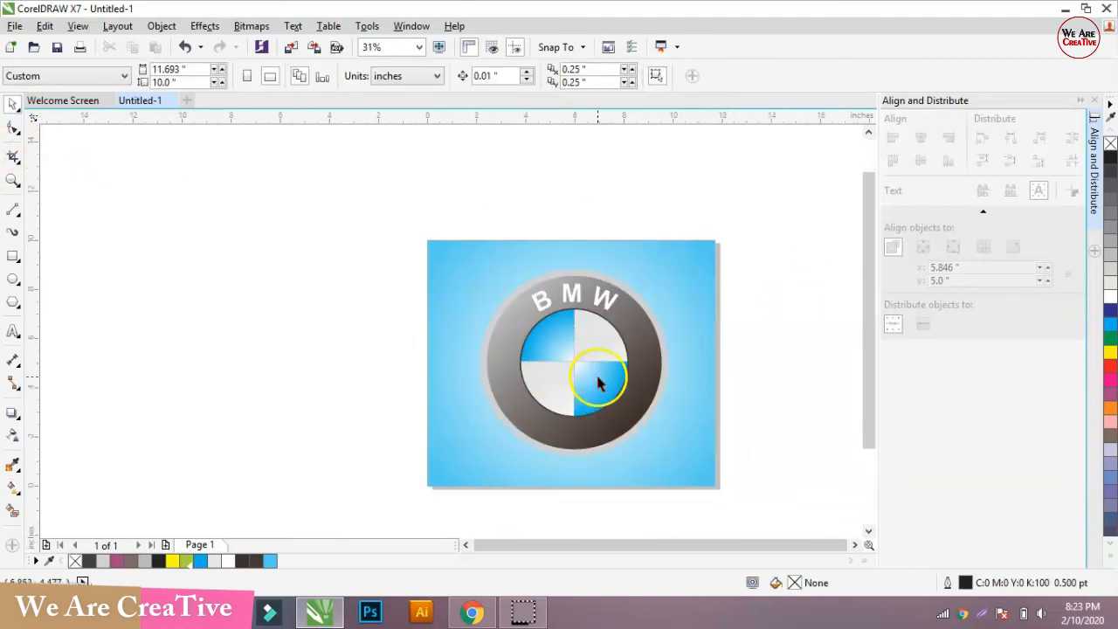